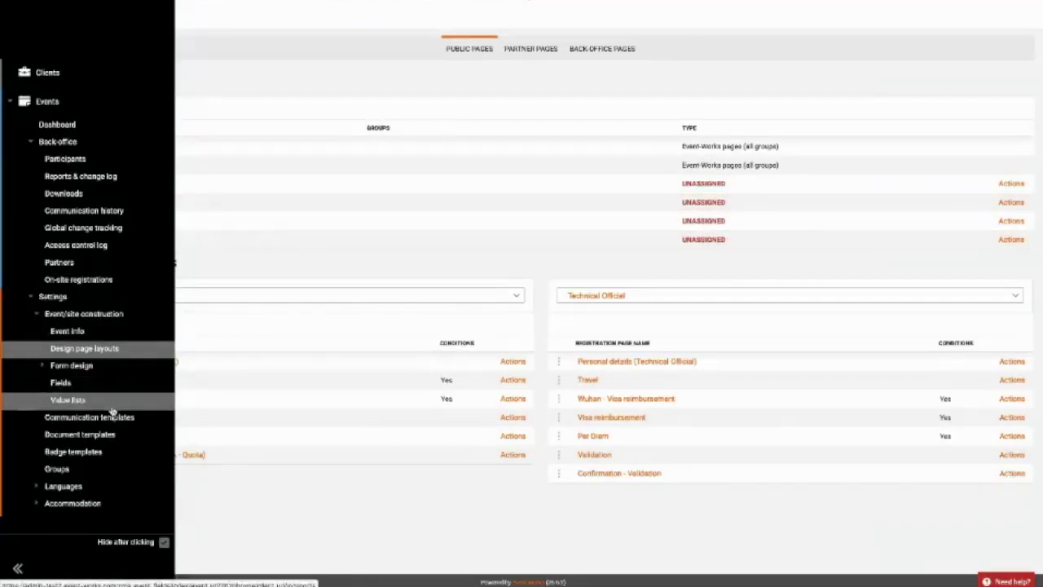
Scroll down the left sidebar through the Settings entries.
{"action": "scroll", "coordinate": [112, 413], "scroll_direction": "down", "scroll_amount": 3}
Open the Groups list under Settings > Partners in the sidebar.
{"action": "scroll", "coordinate": [112, 413], "scroll_direction": "down", "scroll_amount": 2}
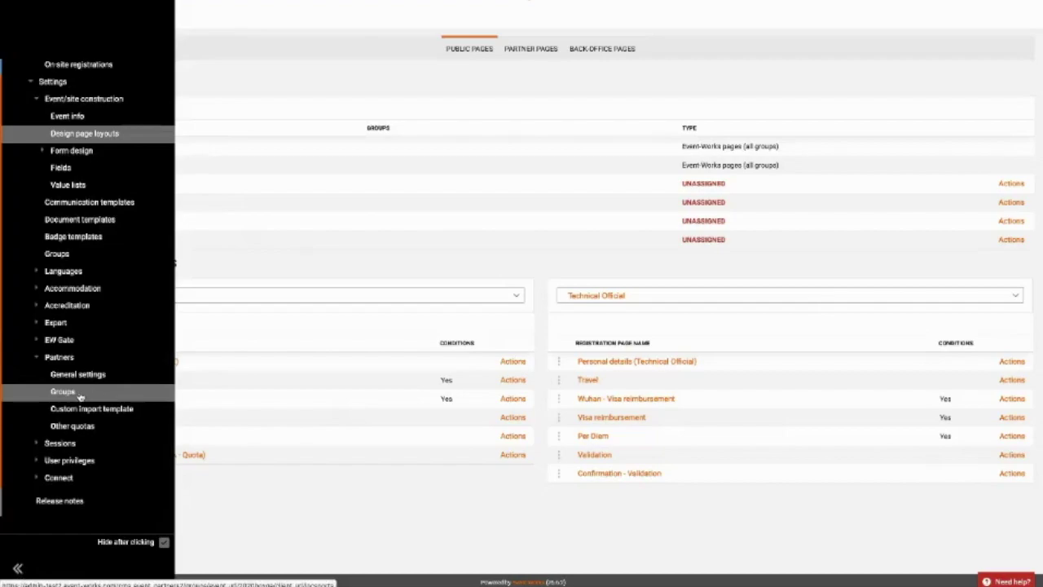
{"action": "left_click", "coordinate": [80, 393]}
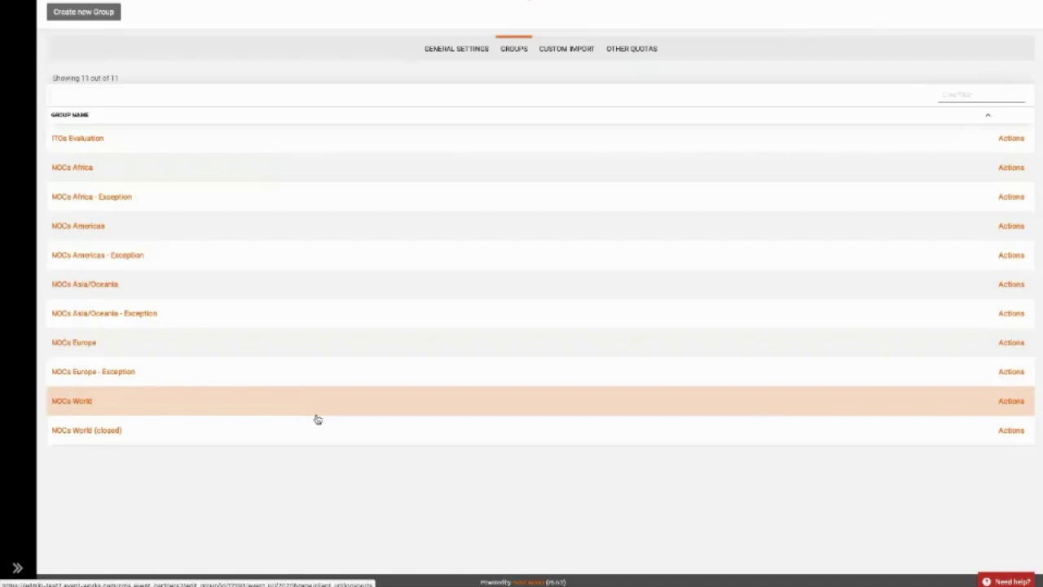
In NOCs World's landing text, add 'Please submit your photo by tomorrow!' below the website line.
{"action": "left_click", "coordinate": [318, 419]}
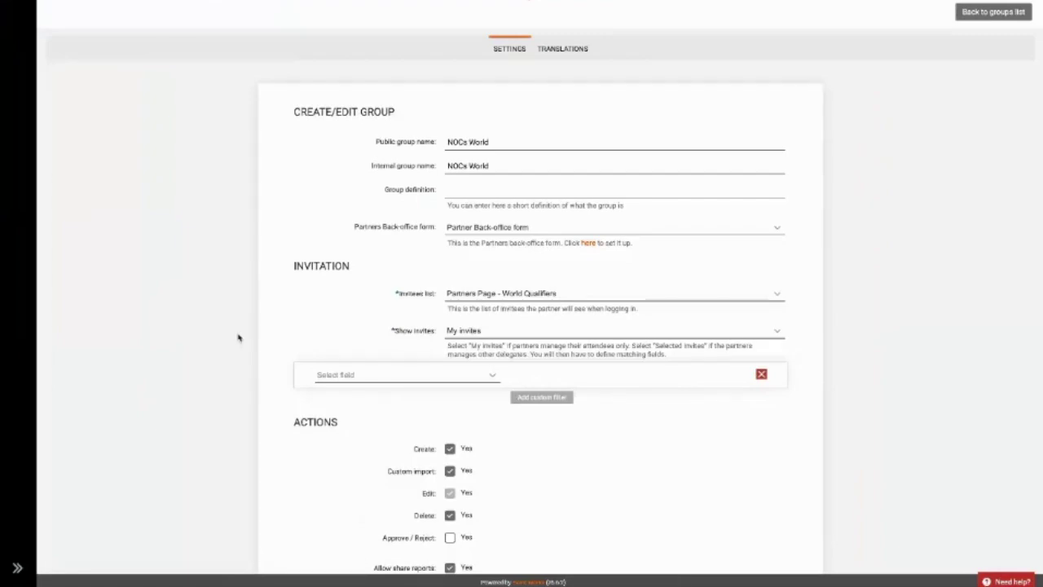
{"action": "scroll", "coordinate": [395, 261], "scroll_direction": "down", "scroll_amount": 4}
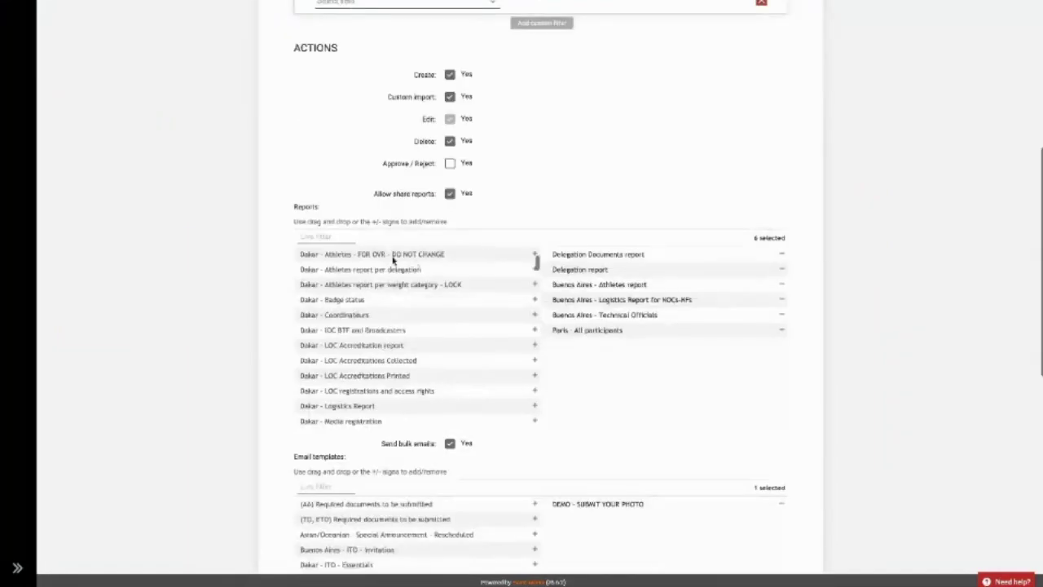
{"action": "scroll", "coordinate": [190, 212], "scroll_direction": "down", "scroll_amount": 8}
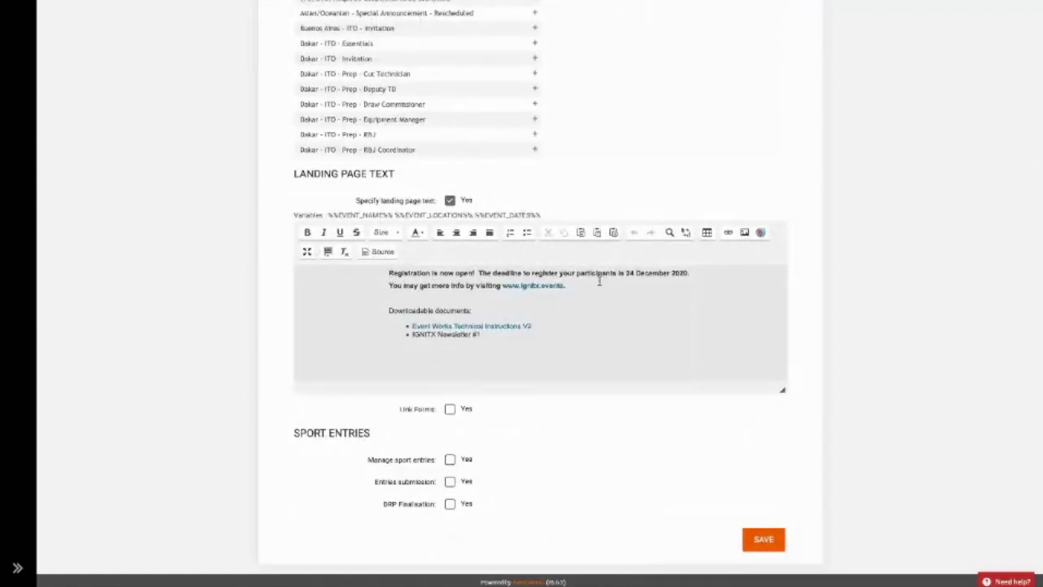
{"action": "left_click", "coordinate": [522, 333]}
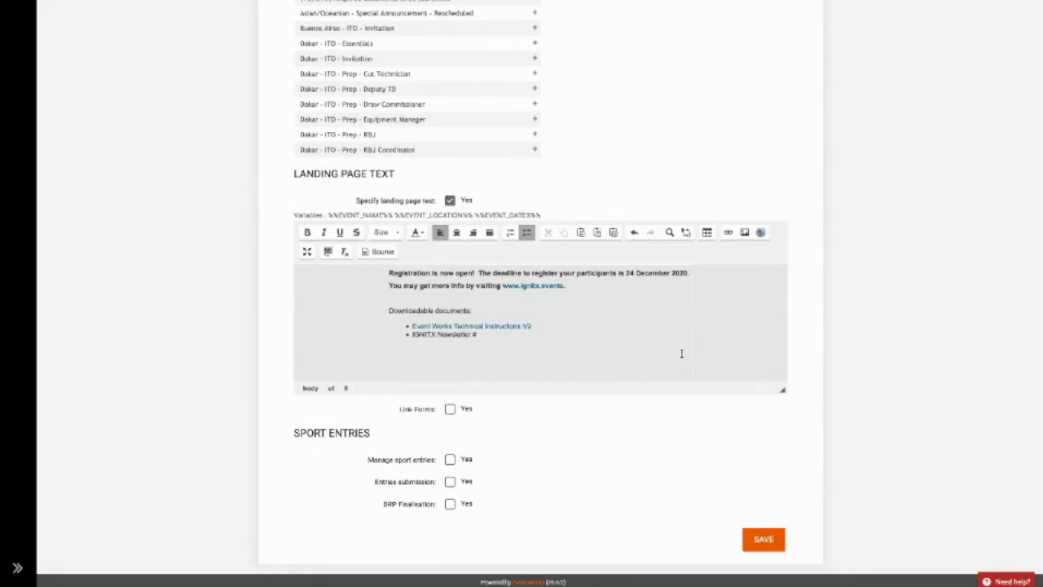
{"action": "left_click", "coordinate": [661, 284]}
{"action": "key", "text": "Return"}
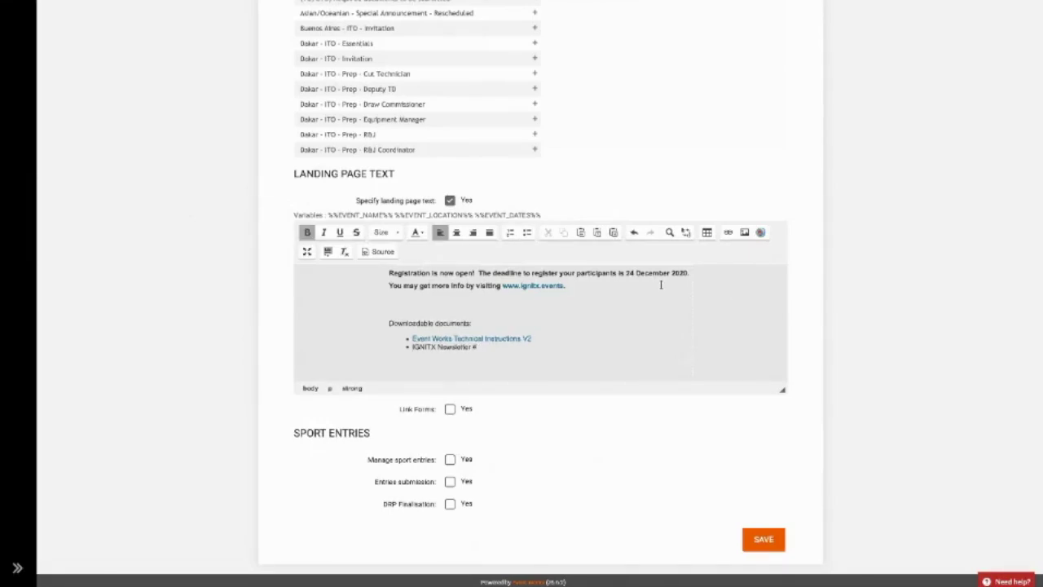
{"action": "key", "text": "Return"}
{"action": "type", "text": "Please submit"}
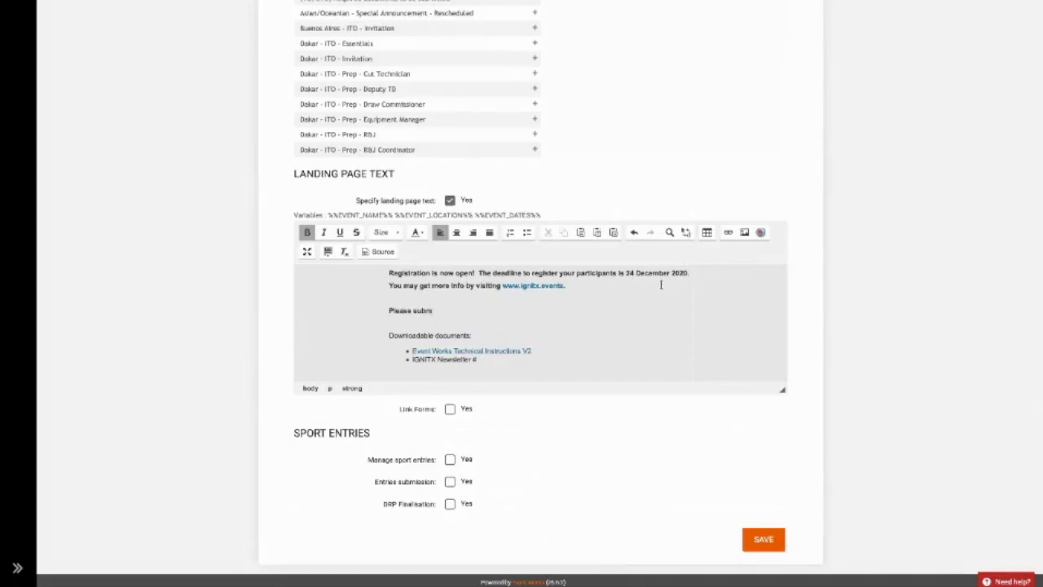
{"action": "type", "text": " your photo by tomorrow!"}
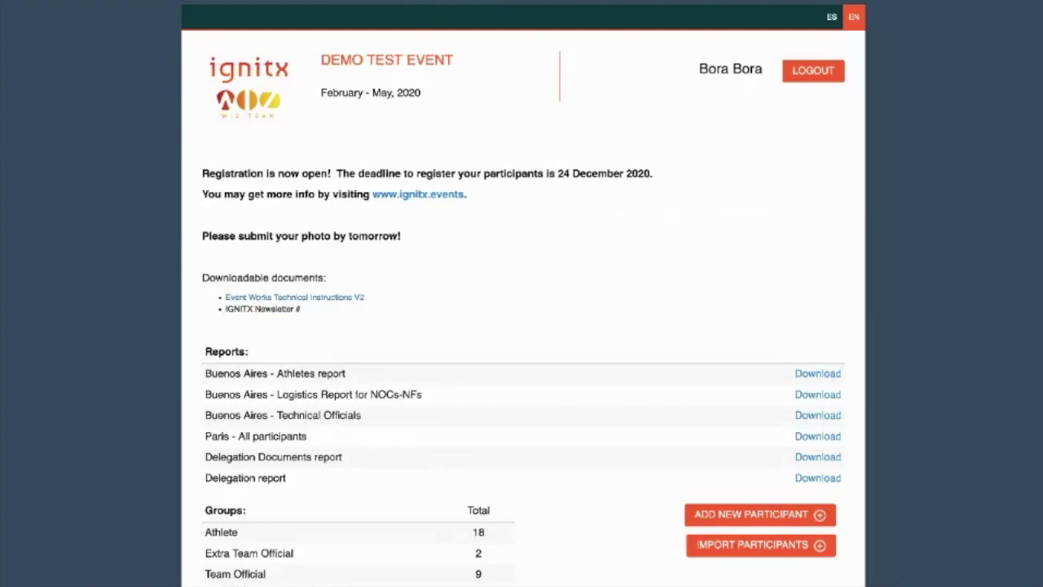
Open the Technical Instructions V2 document on the portal, then reopen NOCs World and select that link text.
{"action": "scroll", "coordinate": [256, 301], "scroll_direction": "down", "scroll_amount": 2}
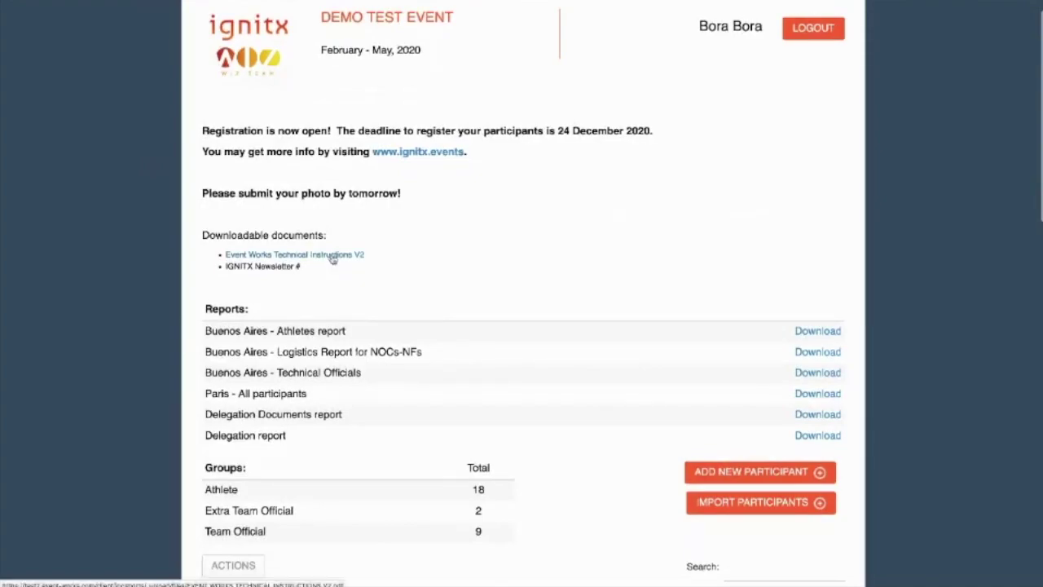
{"action": "left_click", "coordinate": [332, 258]}
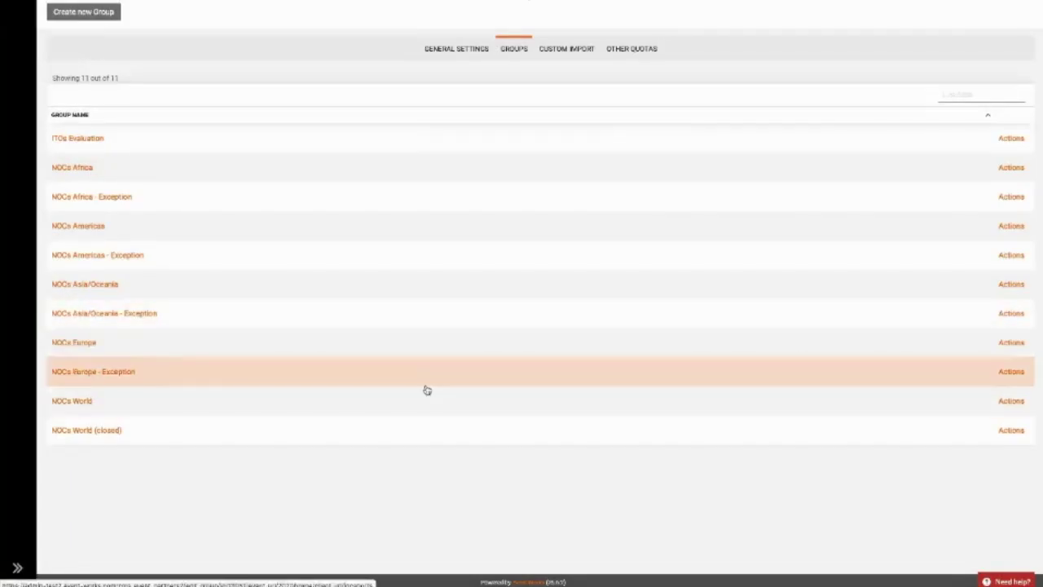
{"action": "left_click", "coordinate": [427, 390]}
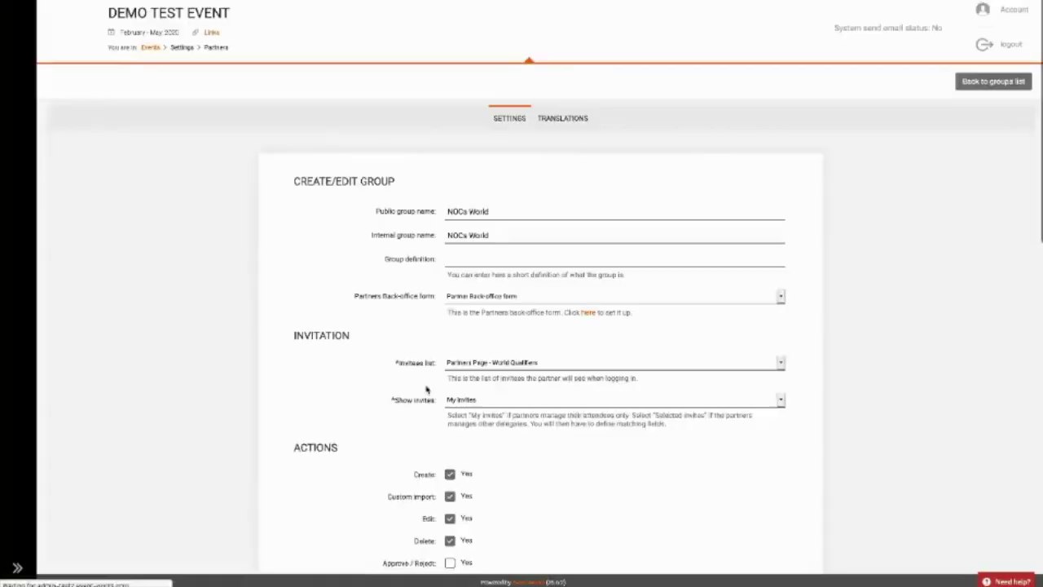
{"action": "scroll", "coordinate": [425, 389], "scroll_direction": "down", "scroll_amount": 5}
{"action": "scroll", "coordinate": [424, 388], "scroll_direction": "down", "scroll_amount": 5}
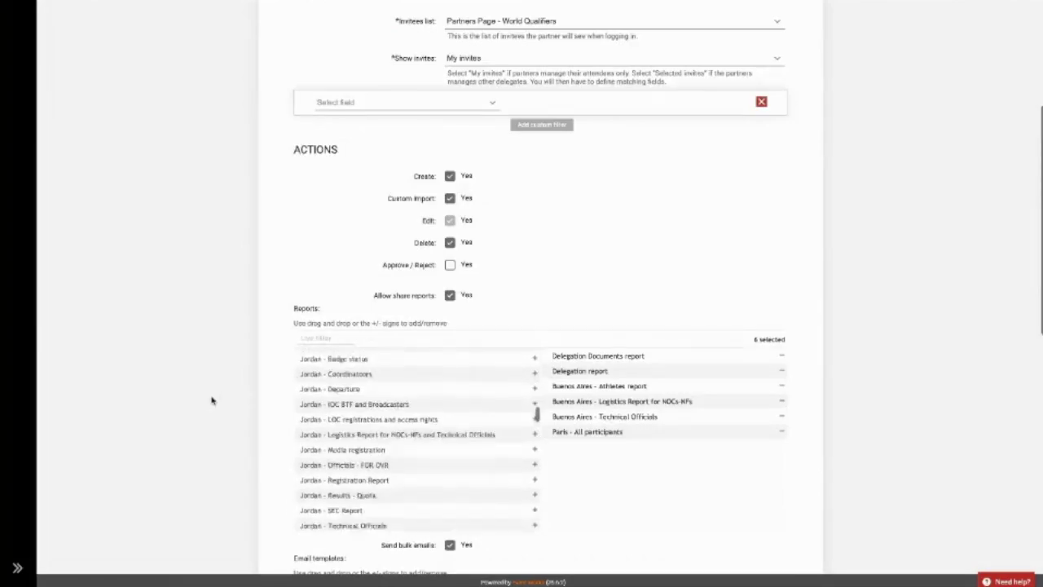
{"action": "scroll", "coordinate": [210, 400], "scroll_direction": "down", "scroll_amount": 5}
{"action": "scroll", "coordinate": [210, 399], "scroll_direction": "down", "scroll_amount": 3}
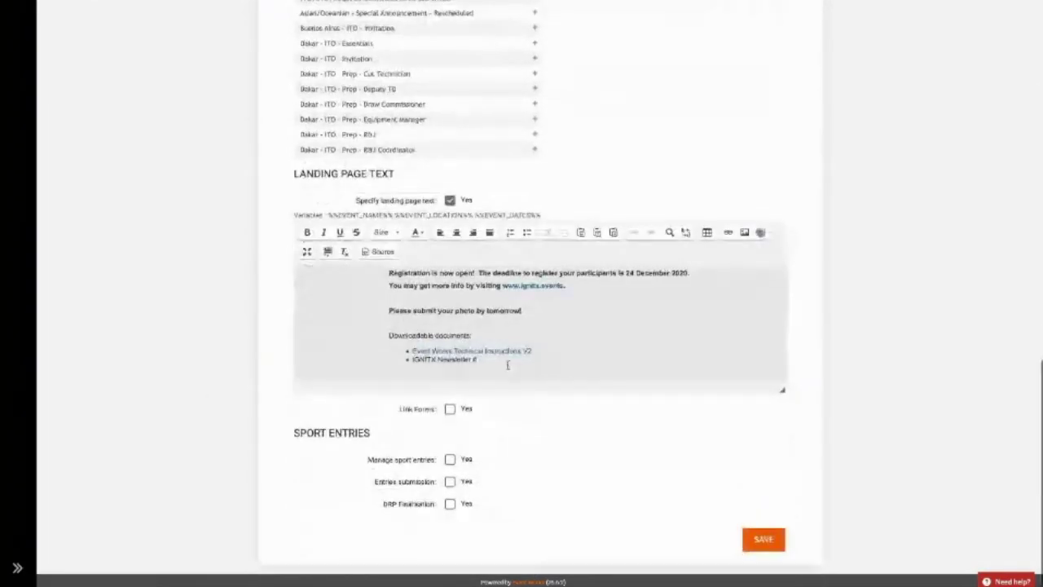
{"action": "left_click_drag", "start_coordinate": [531, 351], "coordinate": [412, 351]}
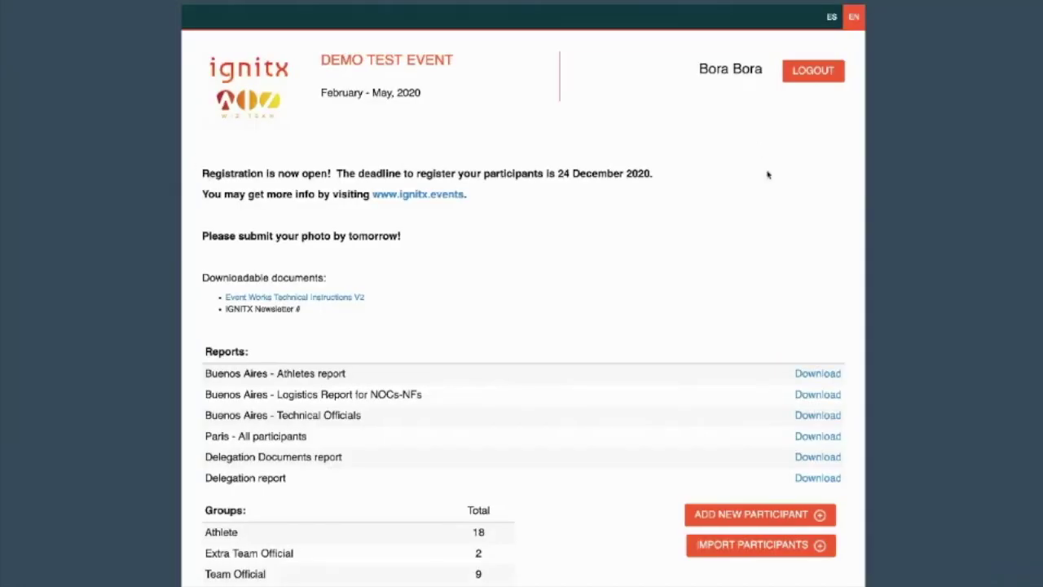
{"action": "scroll", "coordinate": [303, 332], "scroll_direction": "down", "scroll_amount": 4}
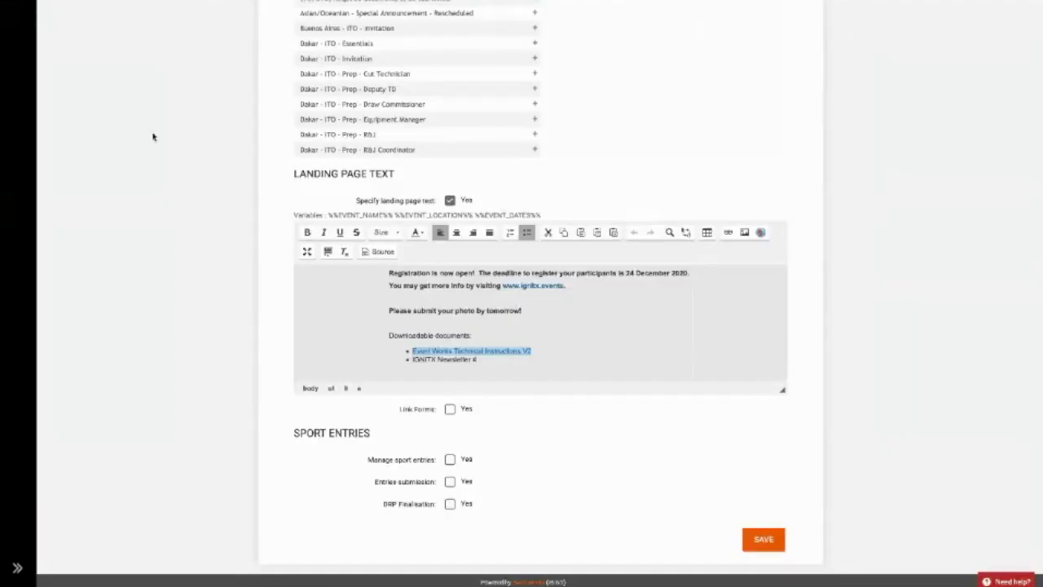
Remove the Delegation, Delegation Documents and Buenos Aires reports, keep Paris - All participants, and save.
{"action": "scroll", "coordinate": [153, 137], "scroll_direction": "up", "scroll_amount": 5}
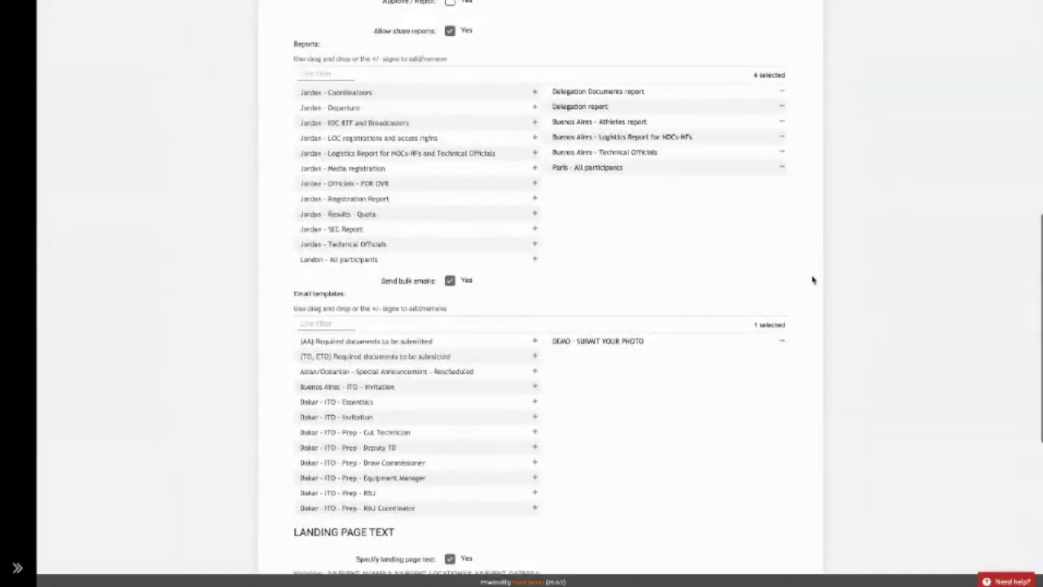
{"action": "left_click", "coordinate": [781, 106]}
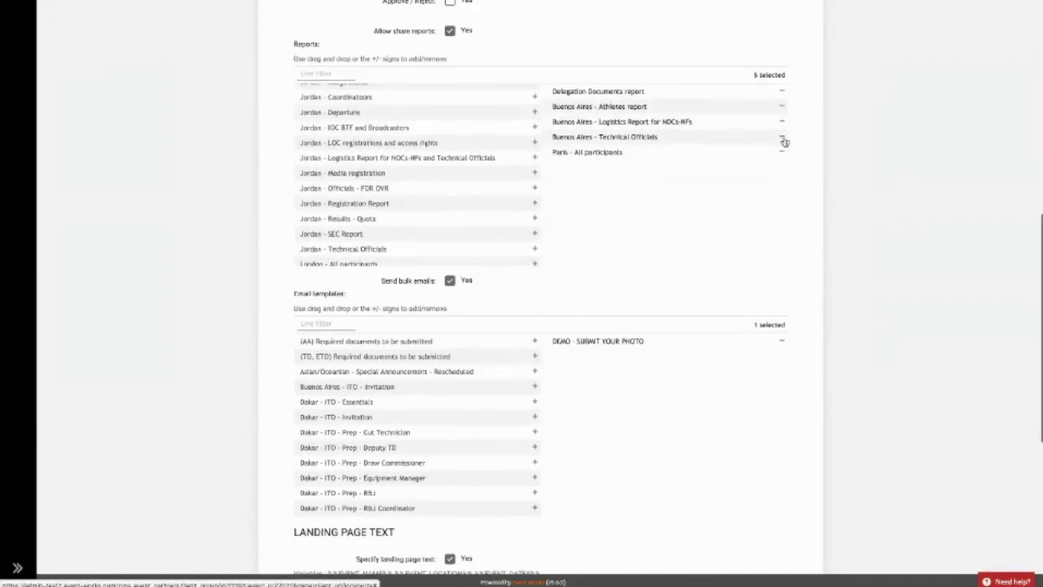
{"action": "left_click", "coordinate": [782, 136]}
{"action": "left_click", "coordinate": [783, 91]}
{"action": "left_click", "coordinate": [784, 93]}
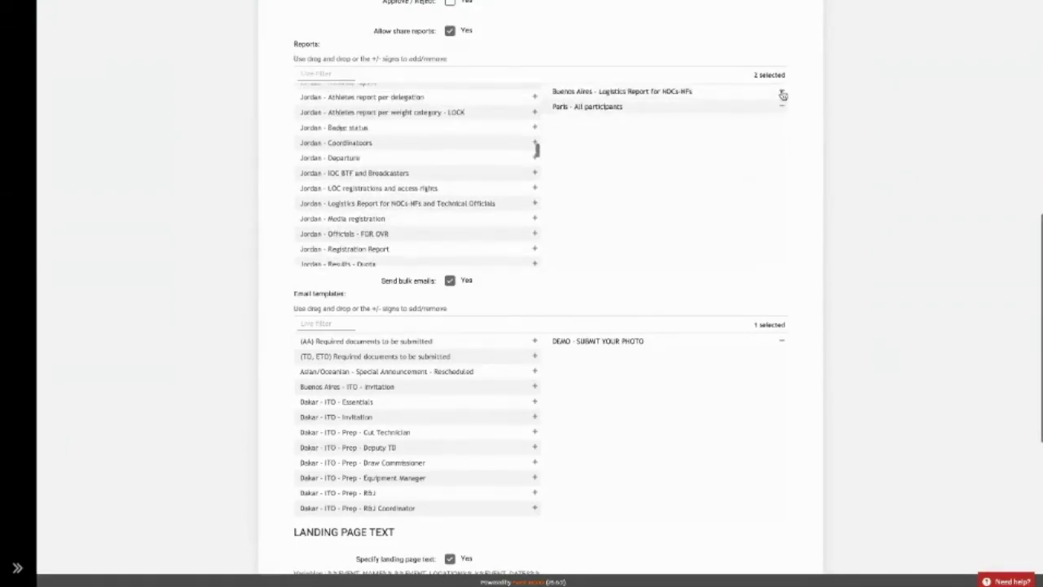
{"action": "left_click", "coordinate": [780, 95]}
{"action": "scroll", "coordinate": [769, 227], "scroll_direction": "down", "scroll_amount": 4}
{"action": "scroll", "coordinate": [768, 226], "scroll_direction": "down", "scroll_amount": 1}
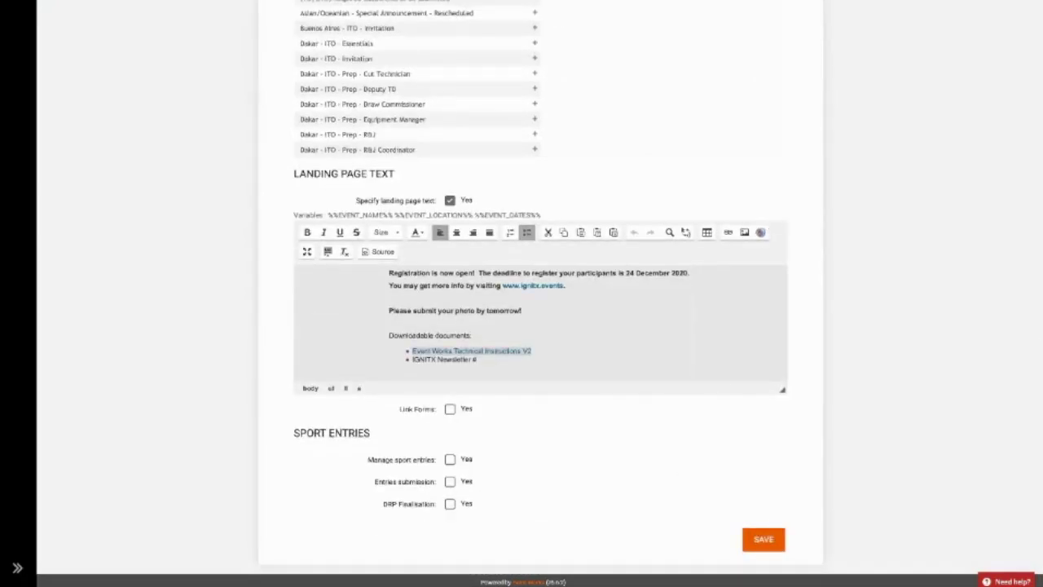
{"action": "left_click", "coordinate": [764, 538]}
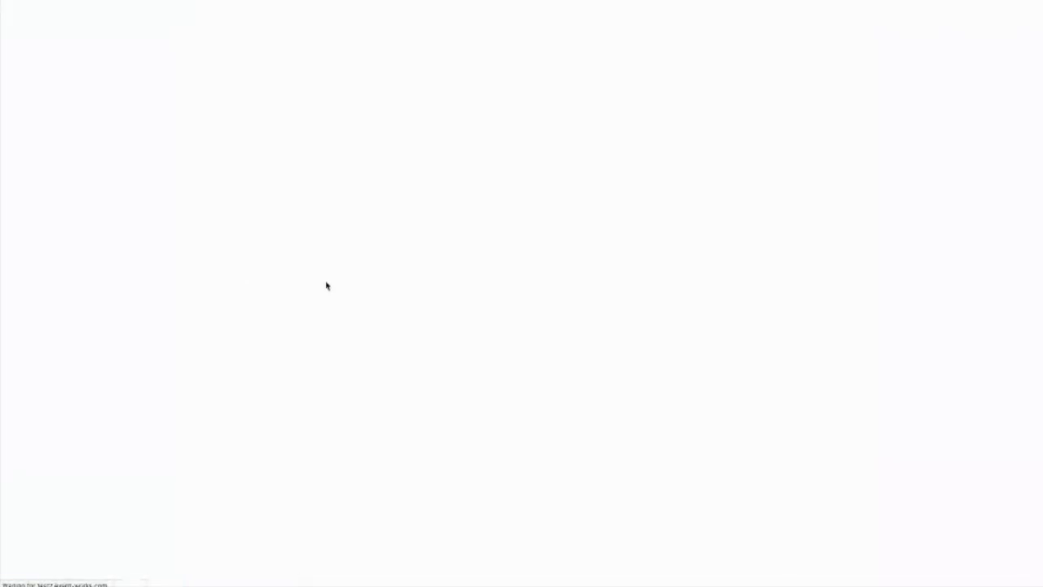
{"action": "scroll", "coordinate": [327, 286], "scroll_direction": "down", "scroll_amount": 2}
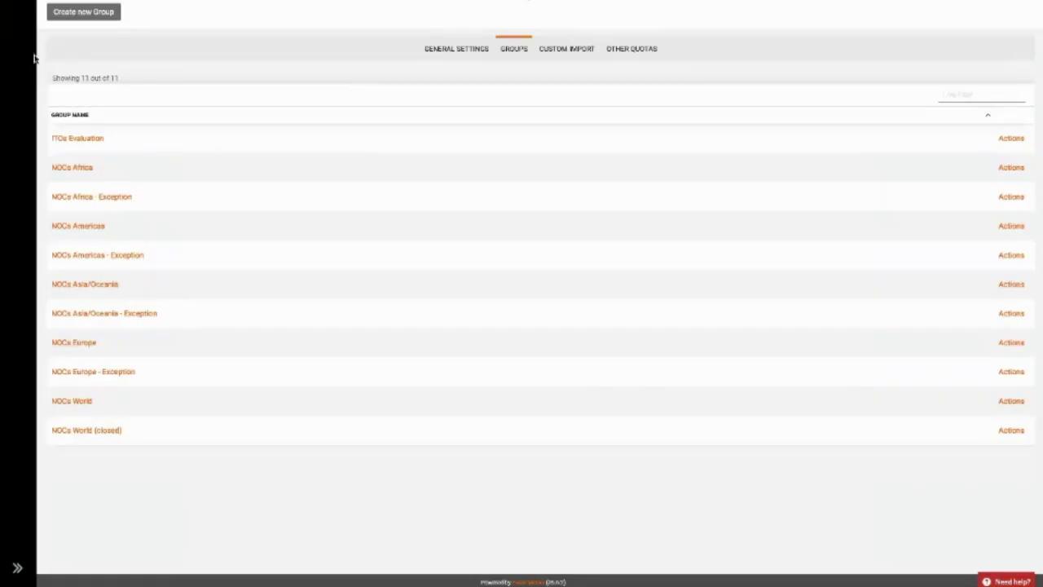
{"action": "mouse_move", "coordinate": [30, 56]}
{"action": "left_click", "coordinate": [37, 143]}
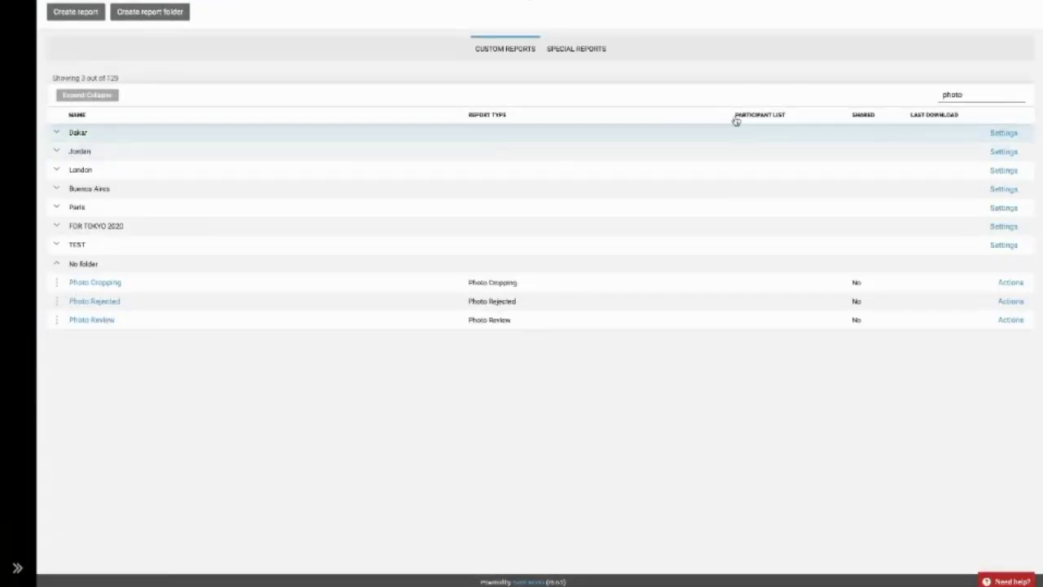
{"action": "double_click", "coordinate": [975, 95]}
{"action": "key", "text": "BackSpace"}
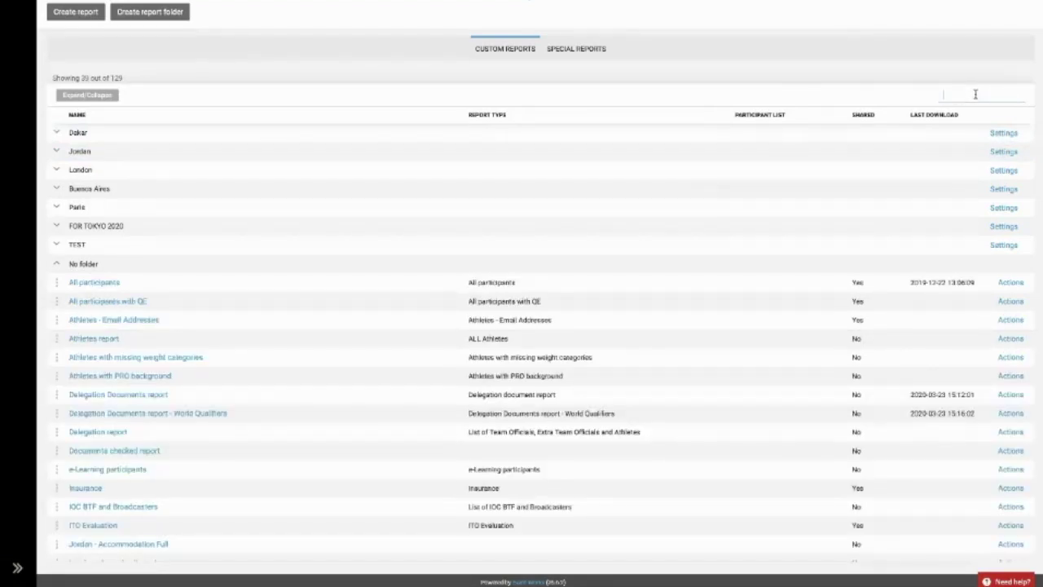
{"action": "left_click", "coordinate": [57, 245]}
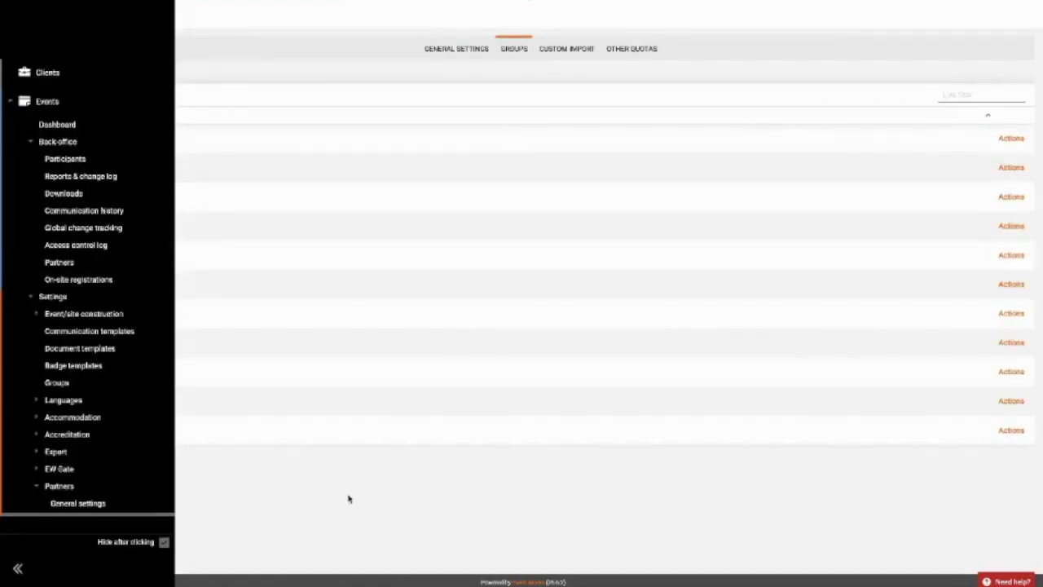
Open NOCs World, filter the available reports by 'test' and add TEST 1.
{"action": "left_click", "coordinate": [349, 499]}
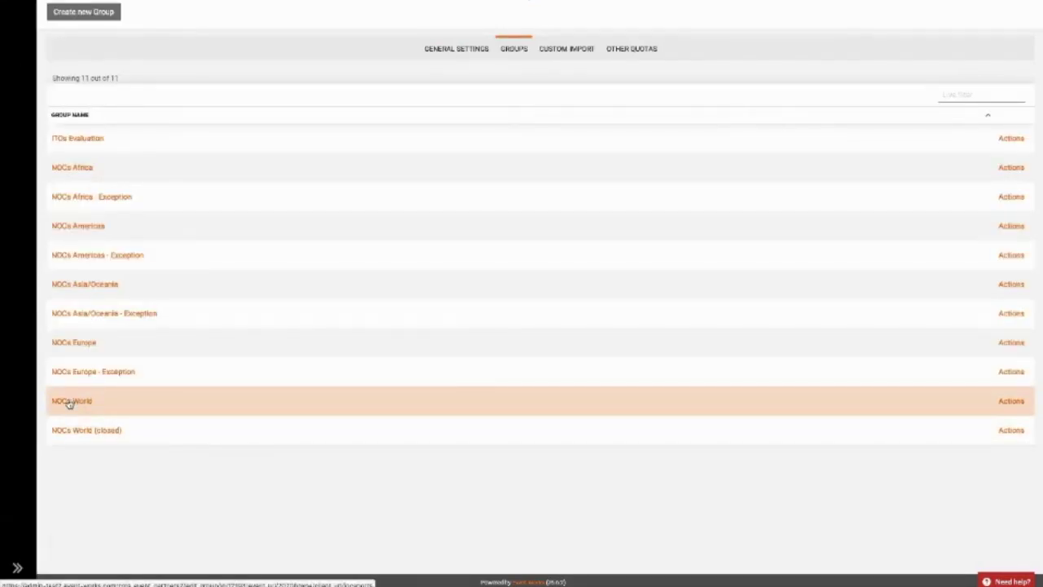
{"action": "left_click", "coordinate": [69, 401]}
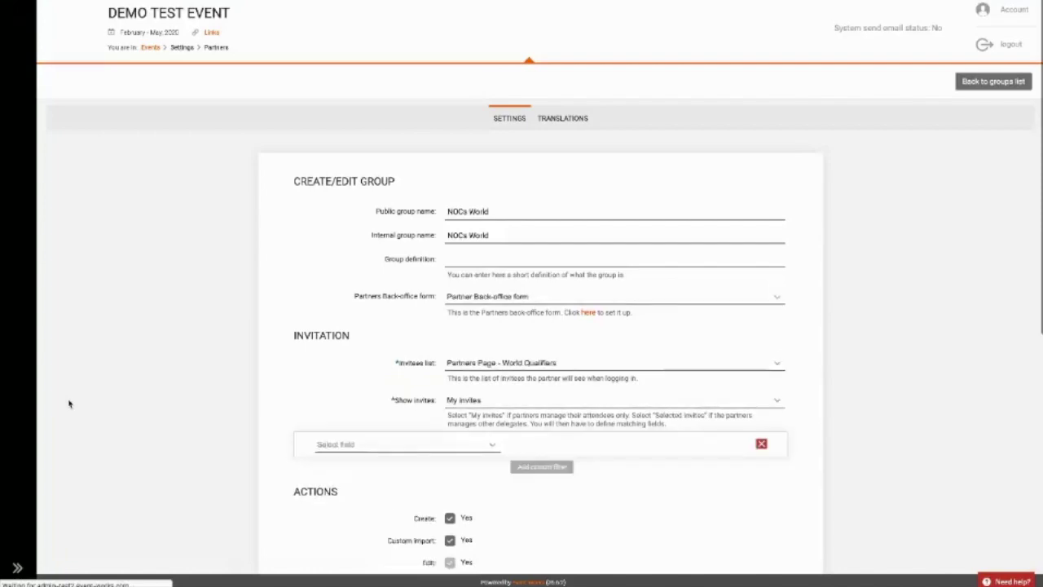
{"action": "scroll", "coordinate": [69, 404], "scroll_direction": "down", "scroll_amount": 3}
{"action": "scroll", "coordinate": [70, 403], "scroll_direction": "down", "scroll_amount": 3}
{"action": "left_click", "coordinate": [326, 300]}
{"action": "type", "text": "test"}
{"action": "left_click", "coordinate": [534, 317]}
{"action": "scroll", "coordinate": [880, 439], "scroll_direction": "down", "scroll_amount": 2}
{"action": "scroll", "coordinate": [880, 438], "scroll_direction": "down", "scroll_amount": 5}
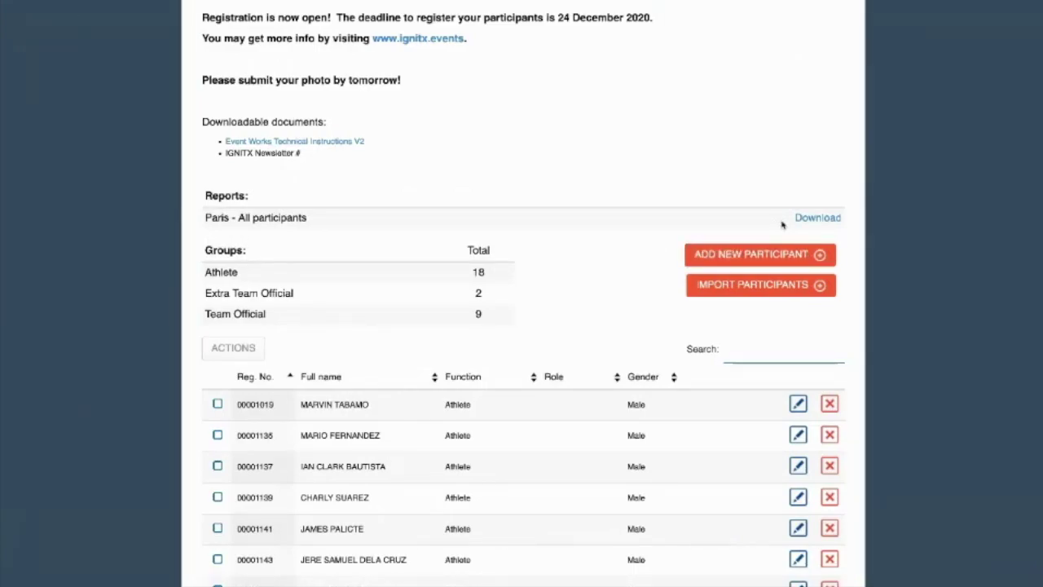
Reload the partner portal and confirm TEST 1 is listed under Reports.
{"action": "key", "text": "super+r"}
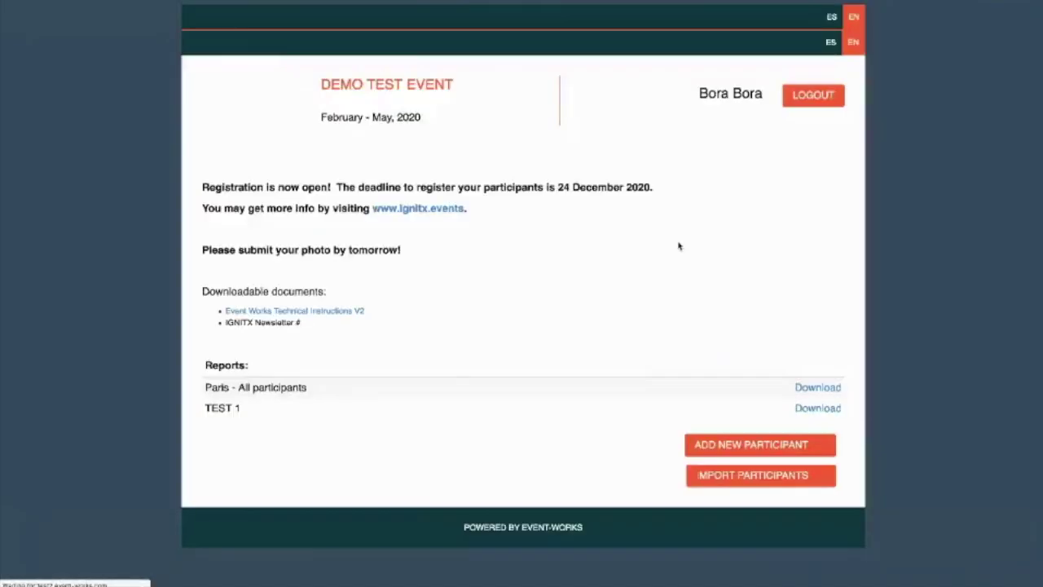
{"action": "scroll", "coordinate": [579, 239], "scroll_direction": "down", "scroll_amount": 2}
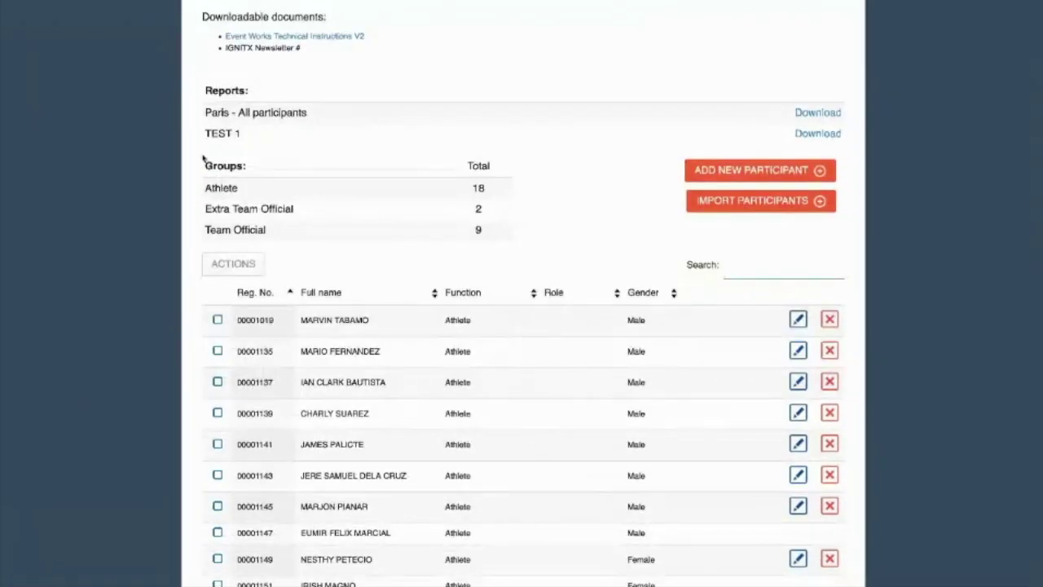
{"action": "scroll", "coordinate": [194, 158], "scroll_direction": "up", "scroll_amount": 2}
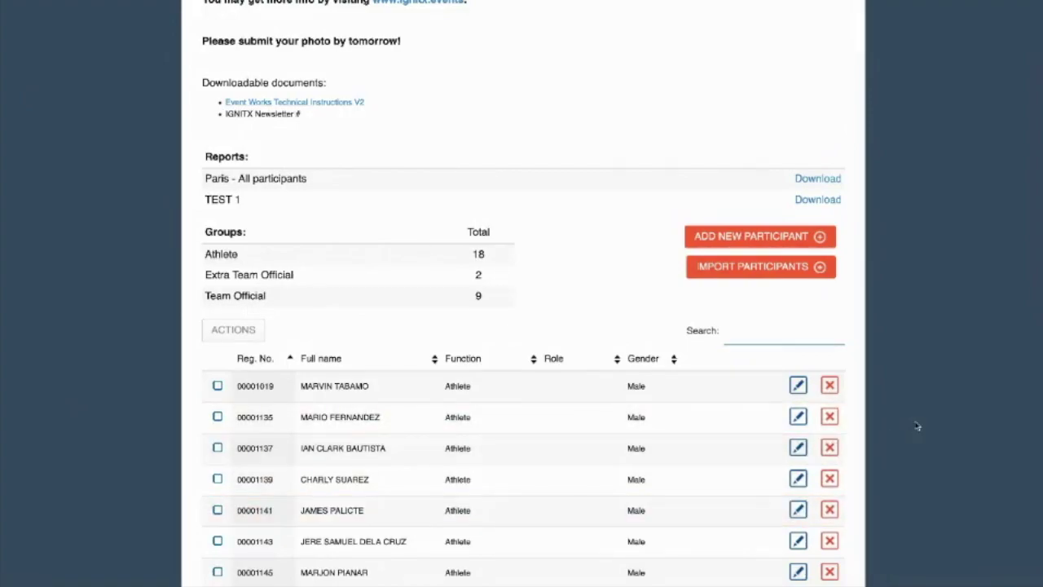
{"action": "scroll", "coordinate": [917, 426], "scroll_direction": "down", "scroll_amount": 3}
{"action": "scroll", "coordinate": [917, 426], "scroll_direction": "down", "scroll_amount": 1}
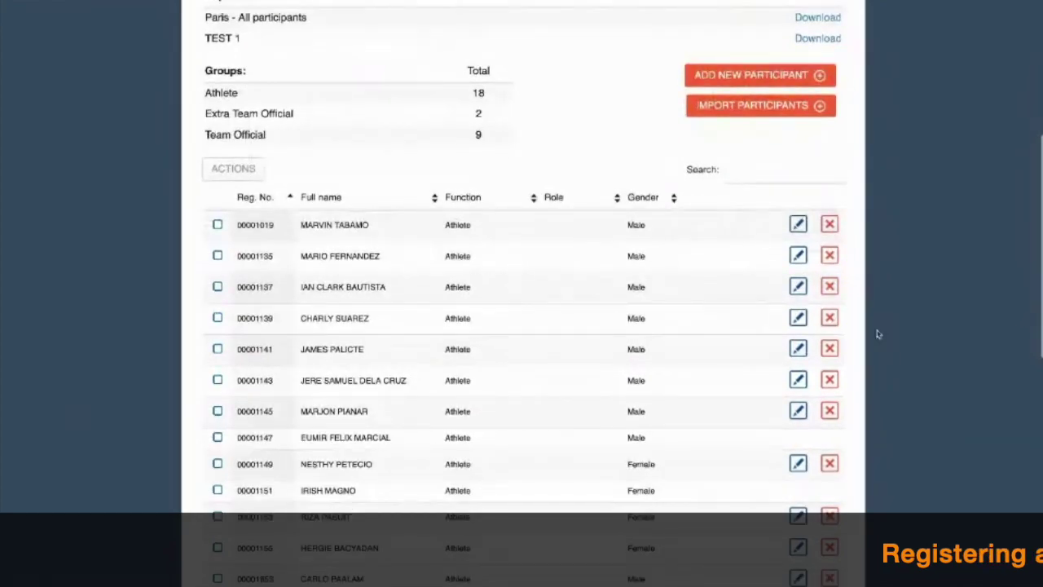
Add a new participant of type Athlete and continue to the registration form.
{"action": "left_click", "coordinate": [770, 84]}
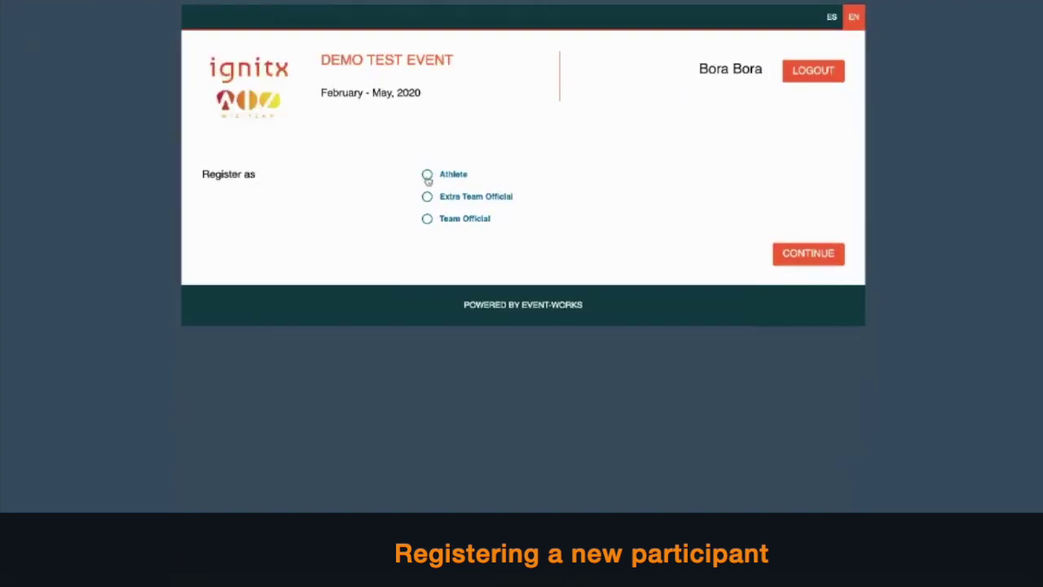
{"action": "left_click", "coordinate": [426, 176]}
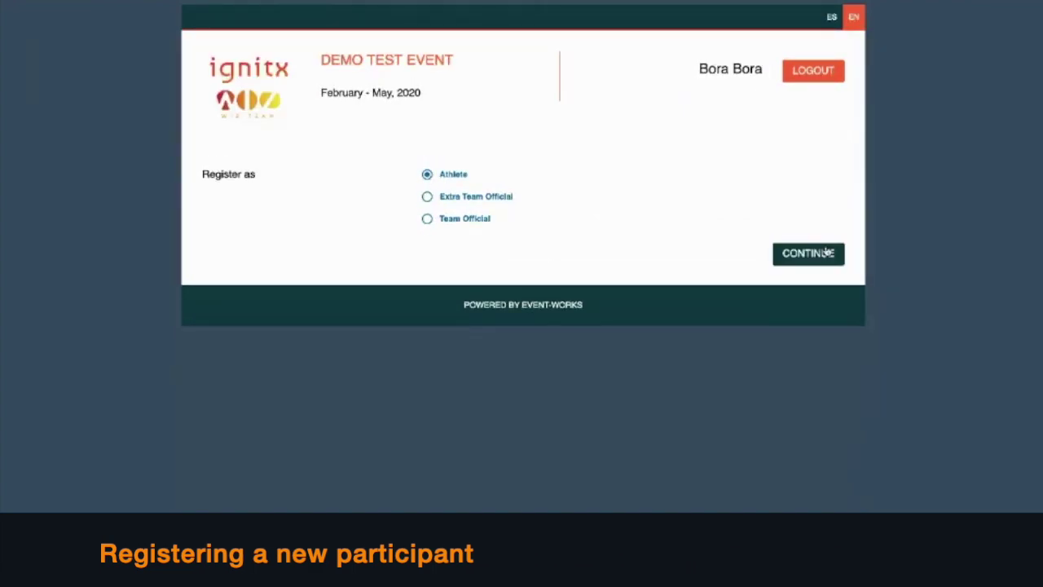
{"action": "left_click", "coordinate": [827, 253]}
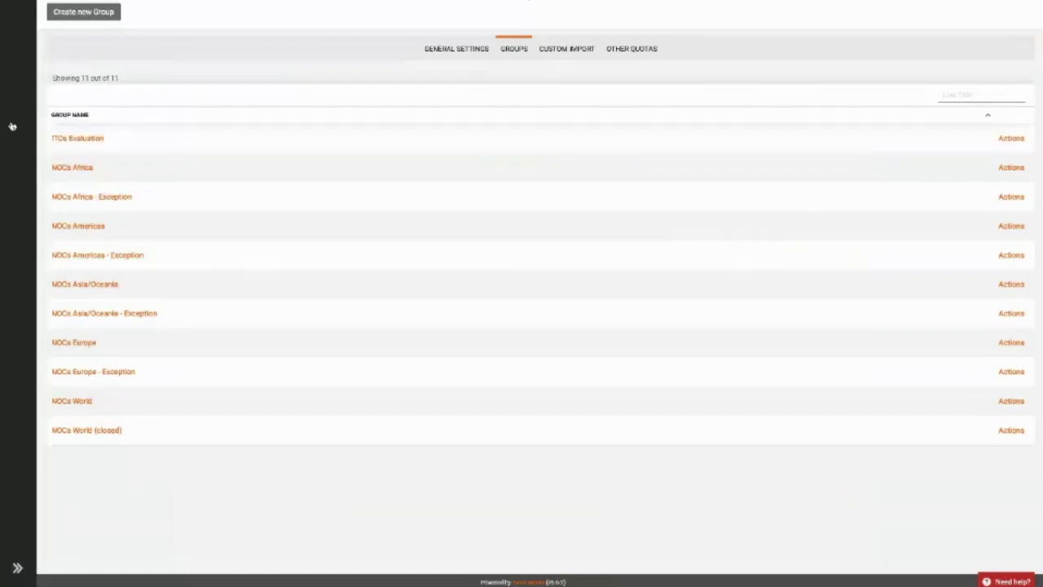
Open Design page layouts, switch to Partner Pages, and show Team Official's pages in the right table.
{"action": "mouse_move", "coordinate": [10, 128]}
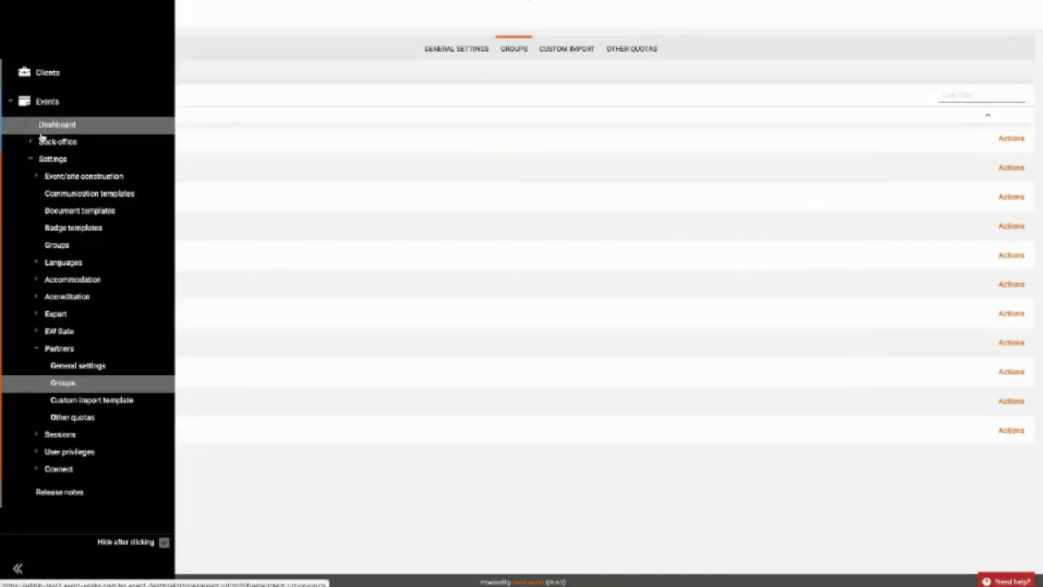
{"action": "left_click", "coordinate": [41, 141]}
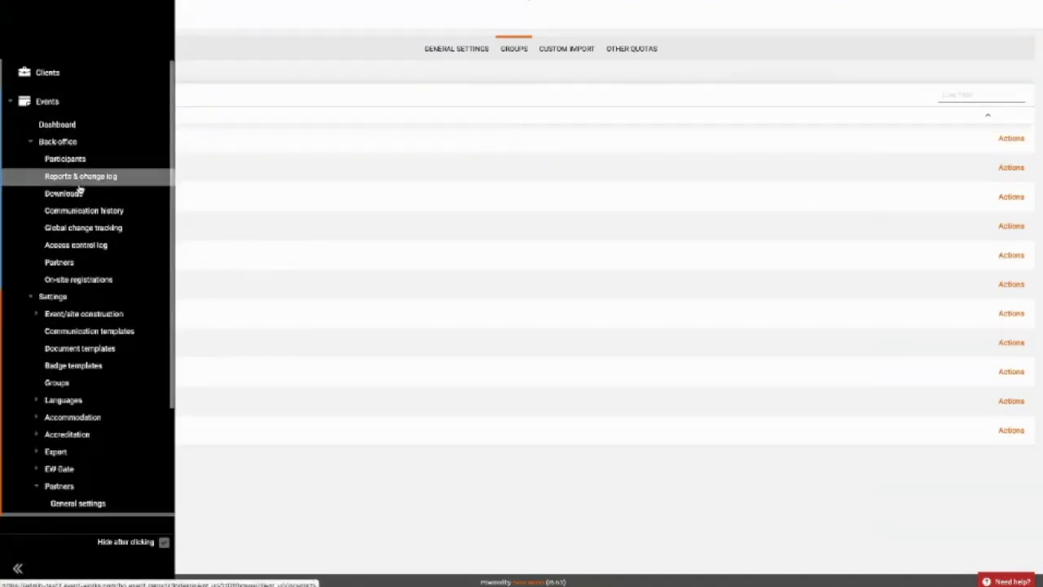
{"action": "left_click", "coordinate": [96, 315]}
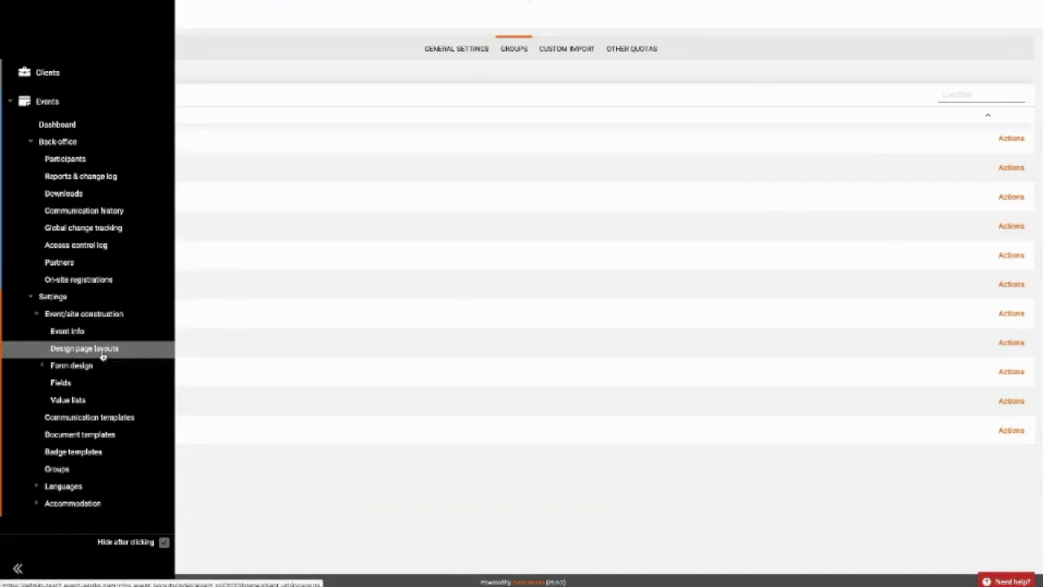
{"action": "left_click", "coordinate": [102, 352]}
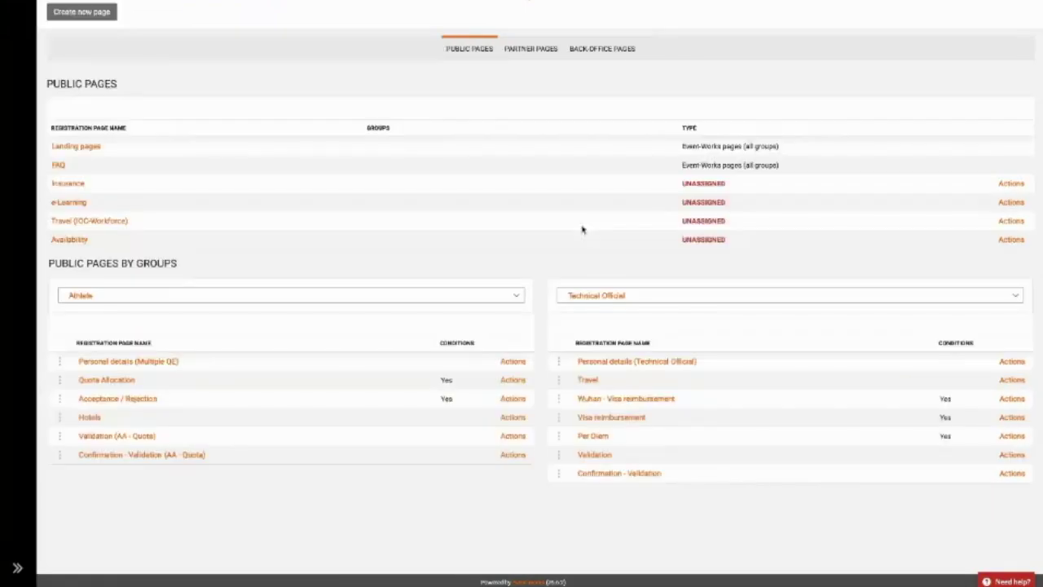
{"action": "left_click", "coordinate": [554, 59]}
{"action": "scroll", "coordinate": [545, 226], "scroll_direction": "down", "scroll_amount": 3}
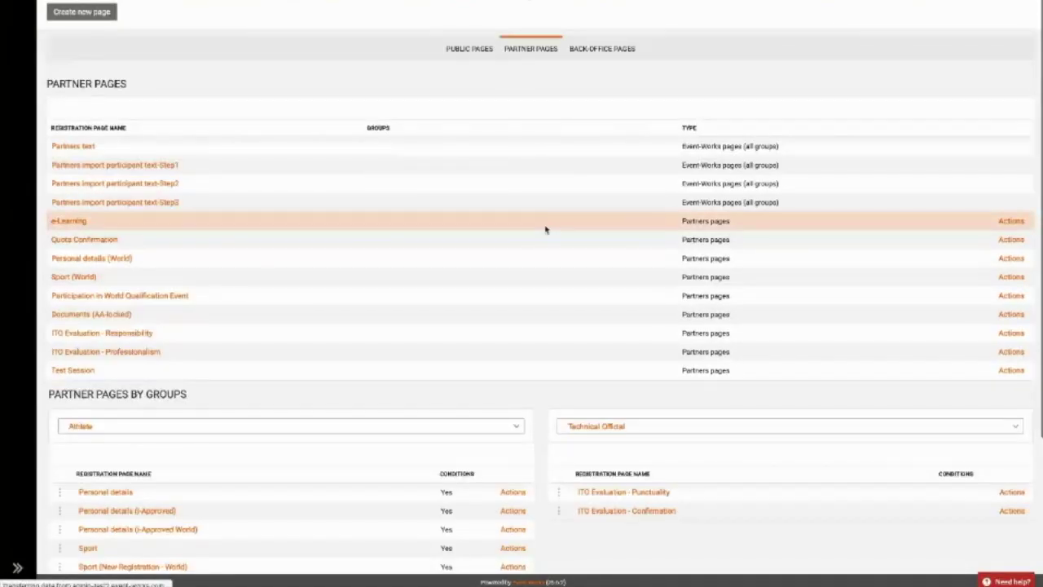
{"action": "scroll", "coordinate": [407, 245], "scroll_direction": "down", "scroll_amount": 3}
{"action": "scroll", "coordinate": [275, 257], "scroll_direction": "down", "scroll_amount": 1}
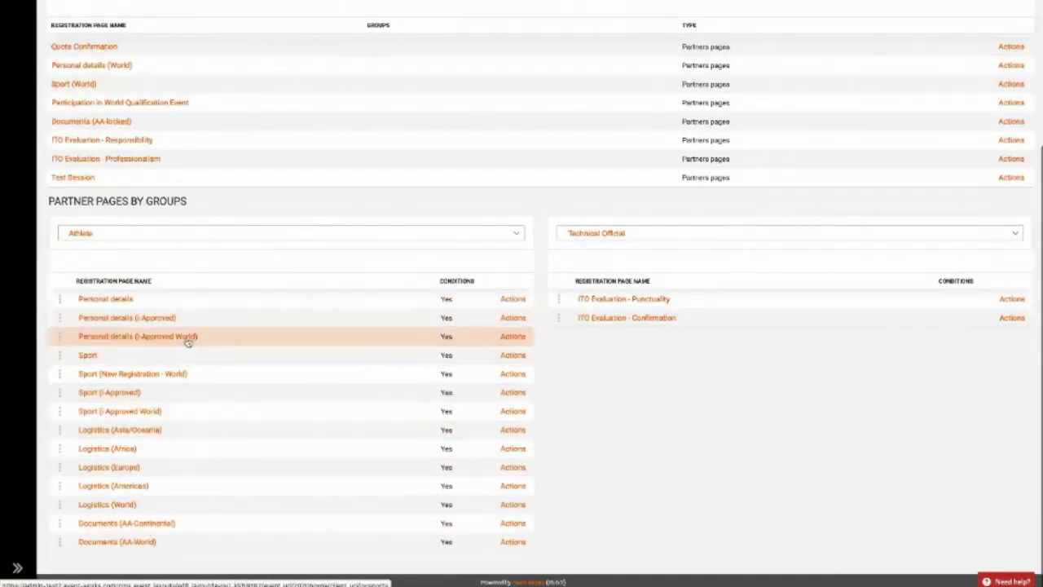
{"action": "left_click", "coordinate": [634, 235]}
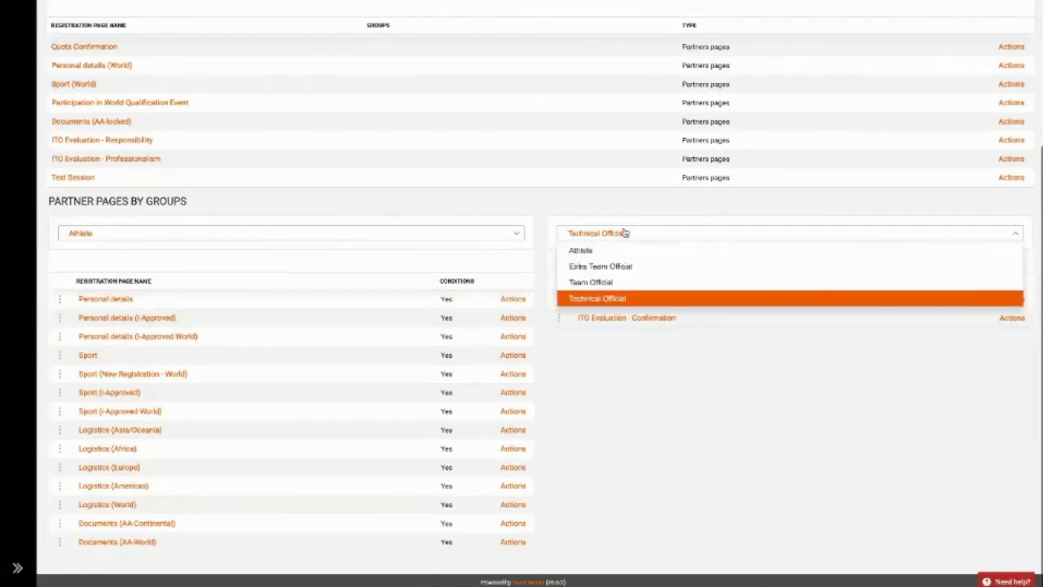
{"action": "left_click", "coordinate": [615, 282]}
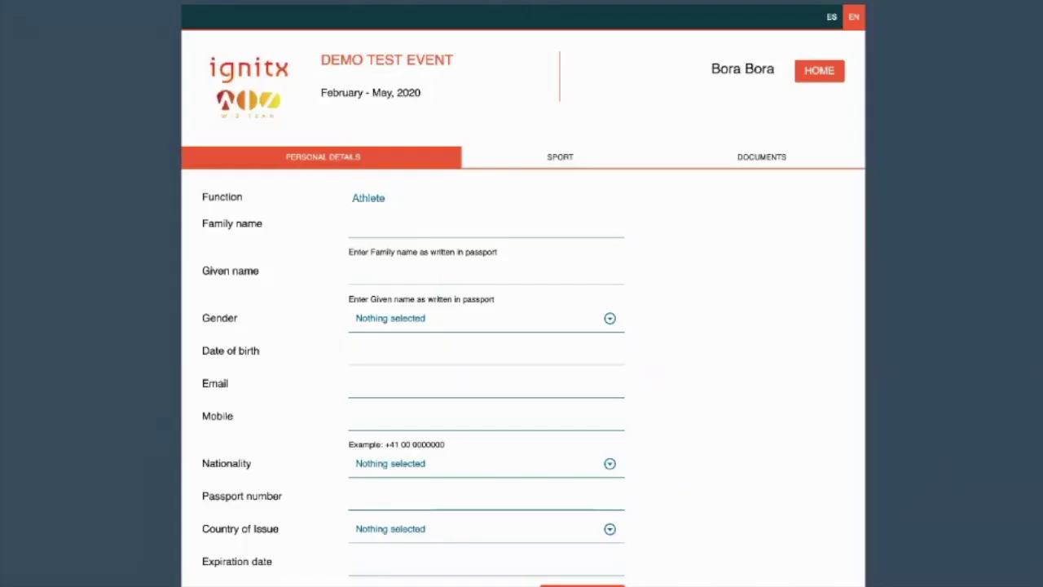
Enter the athlete's family and given names and set the gender to Male.
{"action": "left_click", "coordinate": [498, 224]}
{"action": "scroll", "coordinate": [738, 343], "scroll_direction": "down", "scroll_amount": 1}
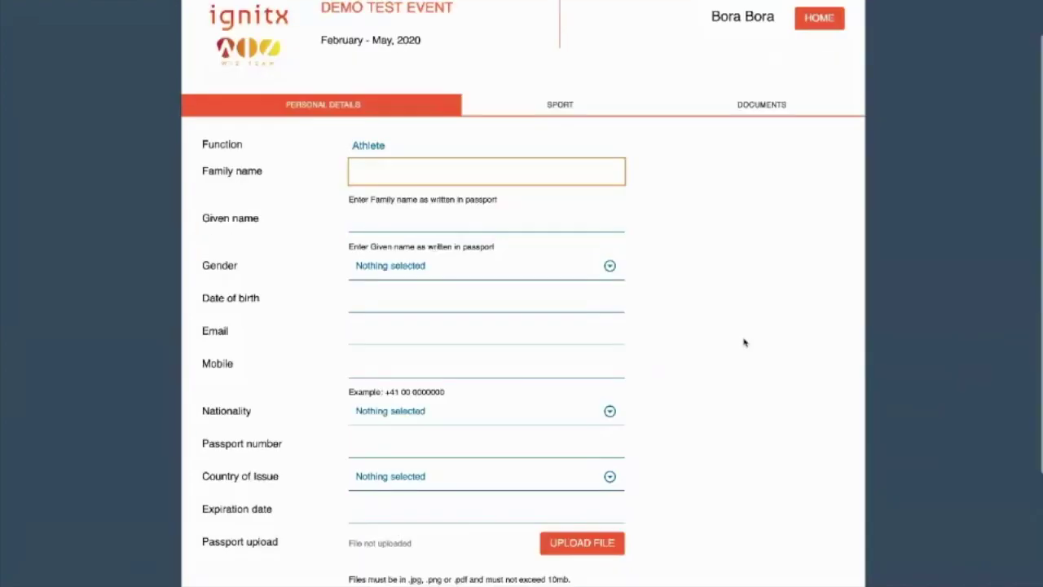
{"action": "key", "text": "Tab"}
{"action": "left_click", "coordinate": [416, 265]}
{"action": "left_click", "coordinate": [417, 355]}
Enter the athlete's date of birth and e-mail address, then continue to the Sport step.
{"action": "left_click", "coordinate": [417, 303]}
{"action": "type", "text": "31121987"}
{"action": "key", "text": "Tab"}
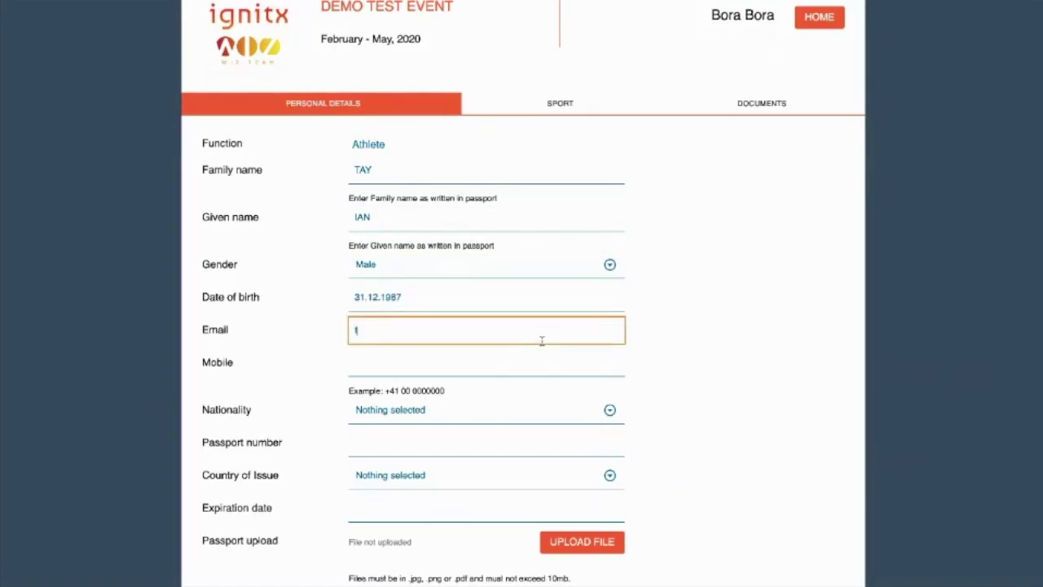
{"action": "key", "text": "Tab"}
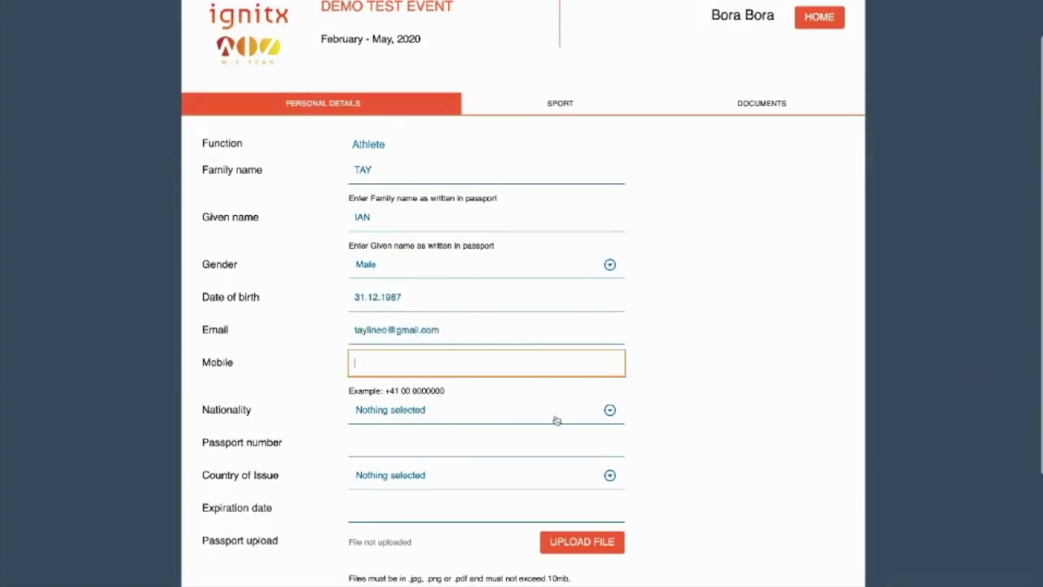
{"action": "scroll", "coordinate": [557, 419], "scroll_direction": "down", "scroll_amount": 3}
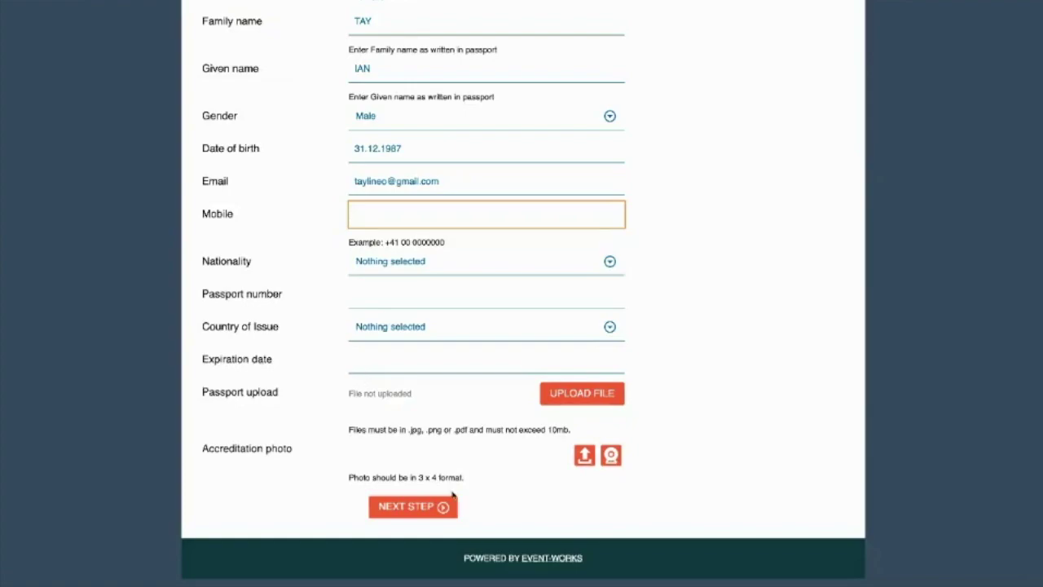
{"action": "left_click", "coordinate": [431, 507]}
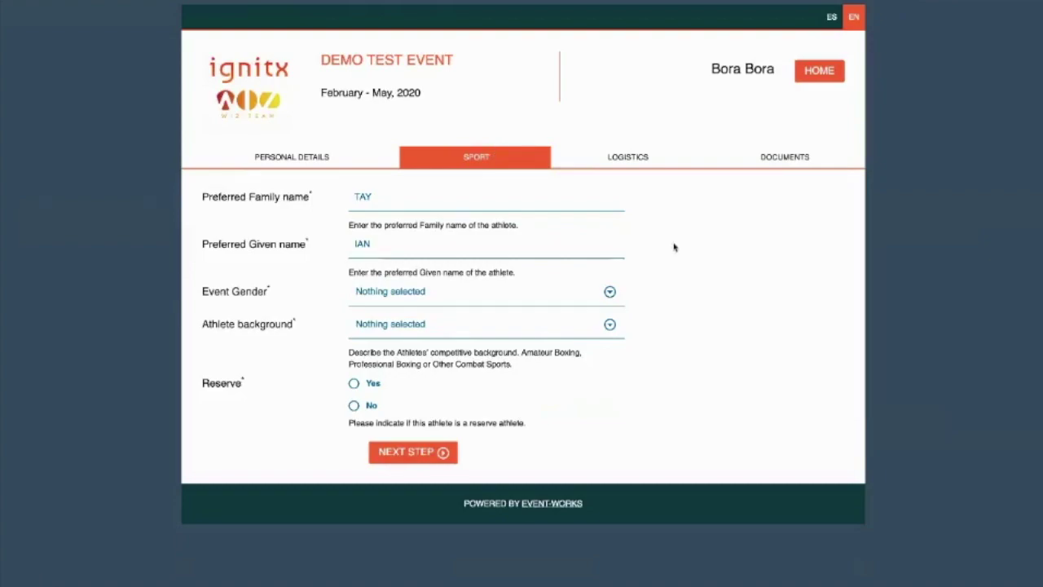
Set the event gender to Men and the category to Light (57kg to 63kg).
{"action": "left_click", "coordinate": [574, 300]}
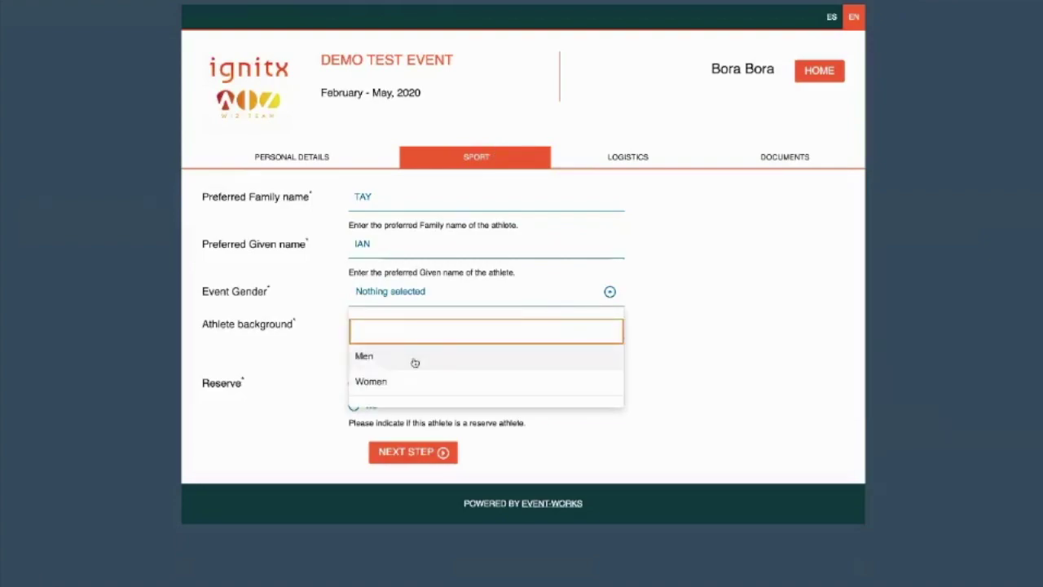
{"action": "left_click", "coordinate": [414, 360]}
{"action": "left_click", "coordinate": [414, 333]}
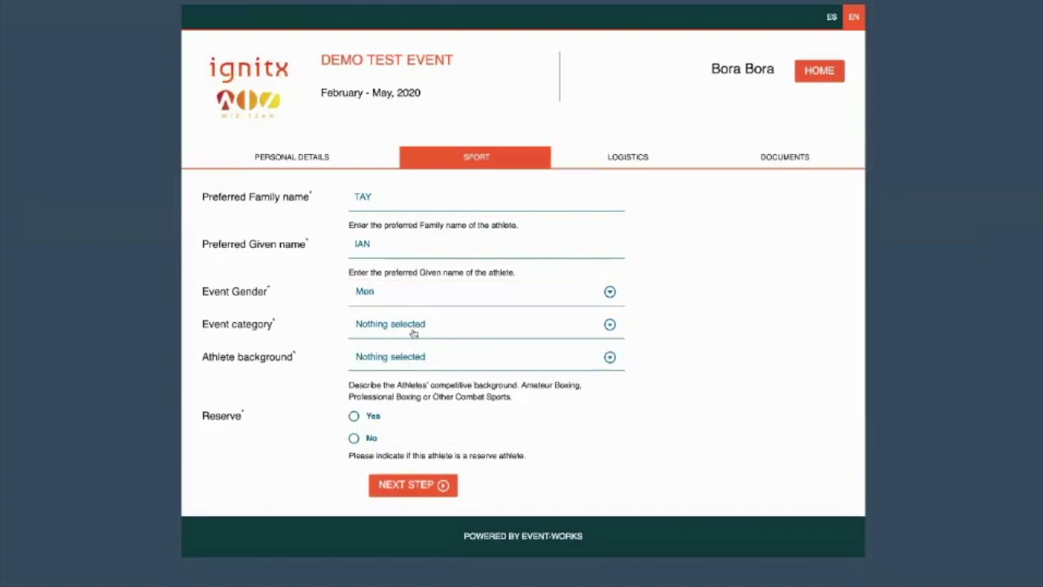
{"action": "left_click", "coordinate": [417, 160]}
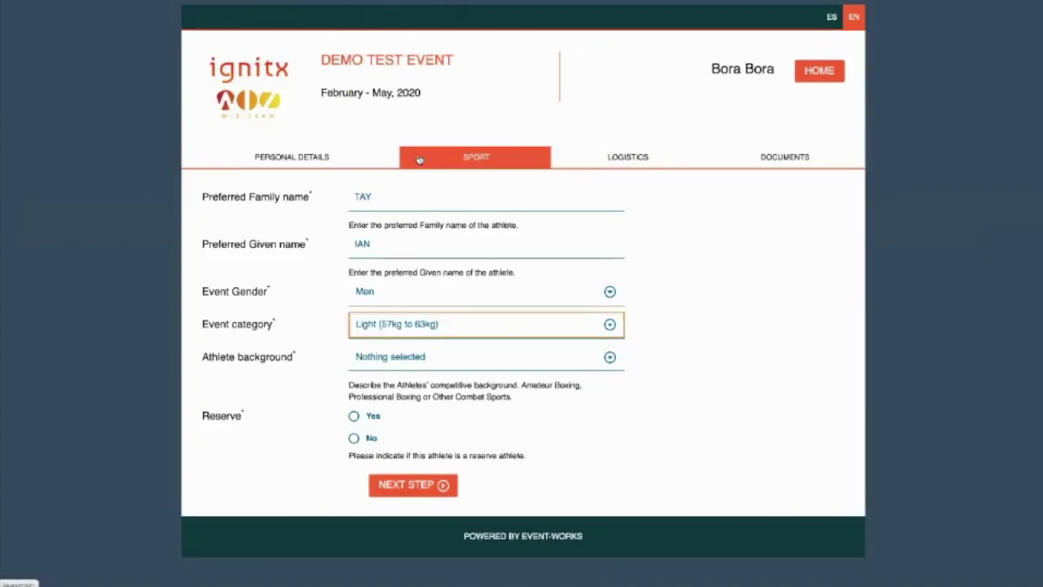
Set background to Other Combat Sports (Taekwondo), mark not a reserve, and continue to Logistics.
{"action": "left_click", "coordinate": [440, 360]}
{"action": "left_click", "coordinate": [416, 472]}
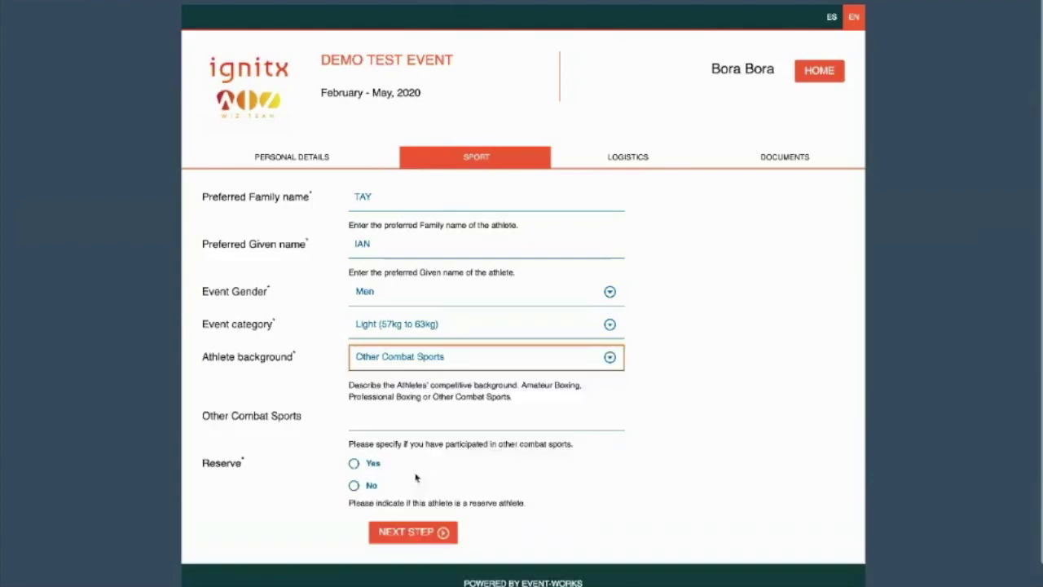
{"action": "scroll", "coordinate": [452, 365], "scroll_direction": "down", "scroll_amount": 1}
{"action": "left_click", "coordinate": [380, 399]}
{"action": "type", "text": "Taekwond"}
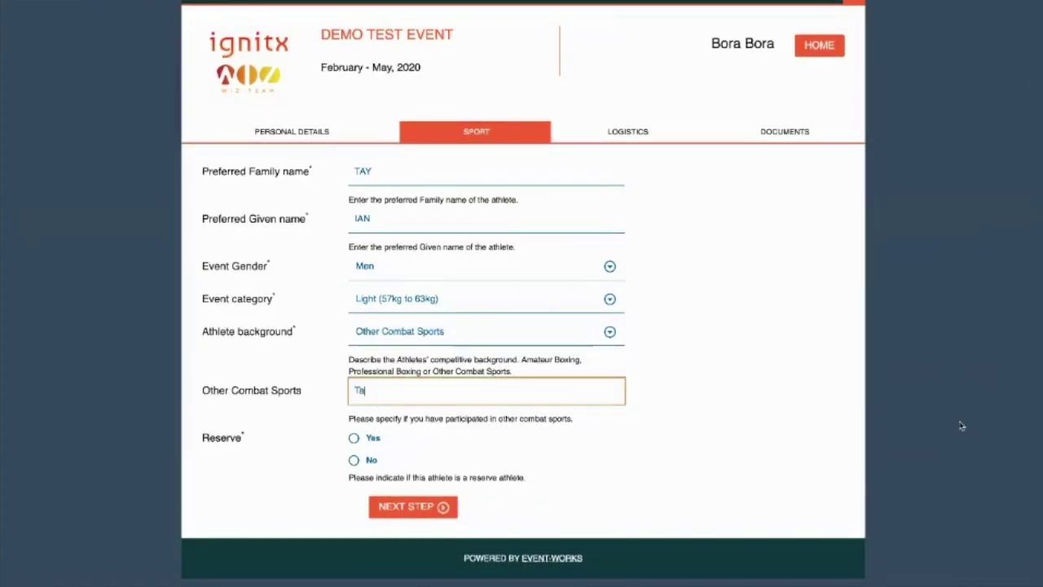
{"action": "type", "text": "o"}
{"action": "left_click", "coordinate": [353, 461]}
{"action": "left_click", "coordinate": [427, 515]}
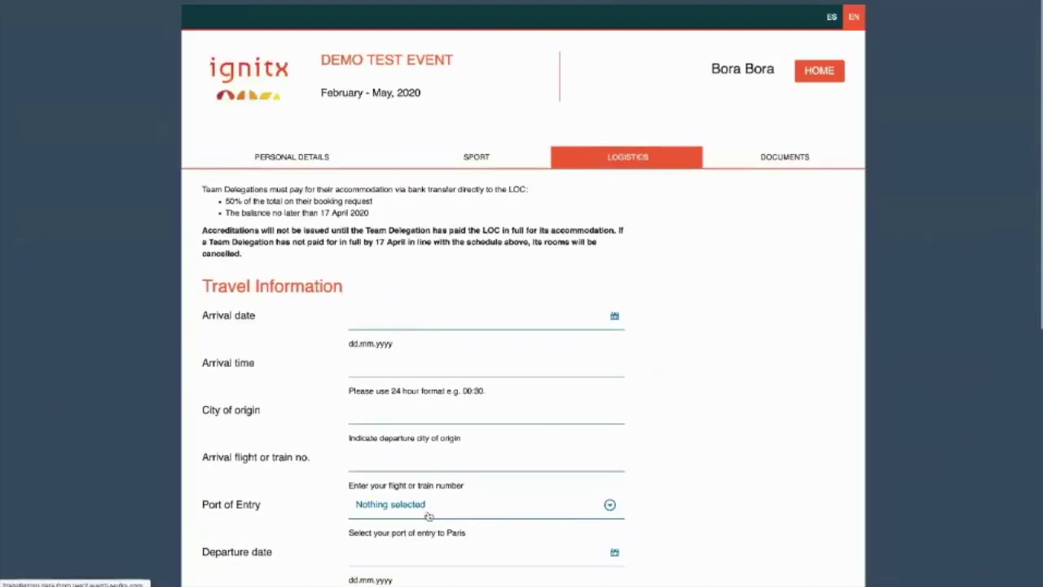
Choose Orly airport as port of entry and the Ibis Styles Massy Opéra hotel.
{"action": "scroll", "coordinate": [737, 433], "scroll_direction": "down", "scroll_amount": 2}
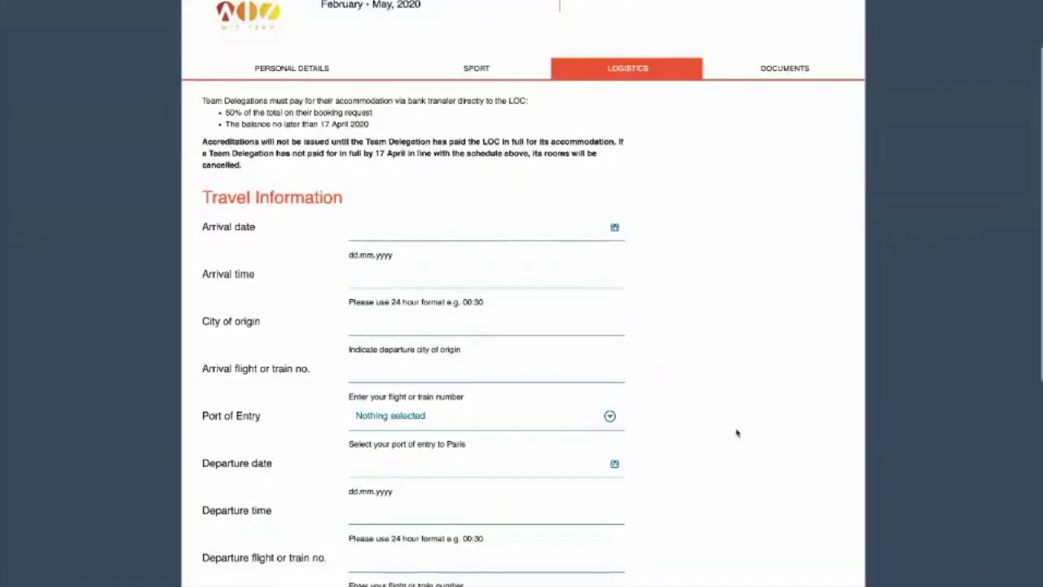
{"action": "scroll", "coordinate": [736, 433], "scroll_direction": "down", "scroll_amount": 2}
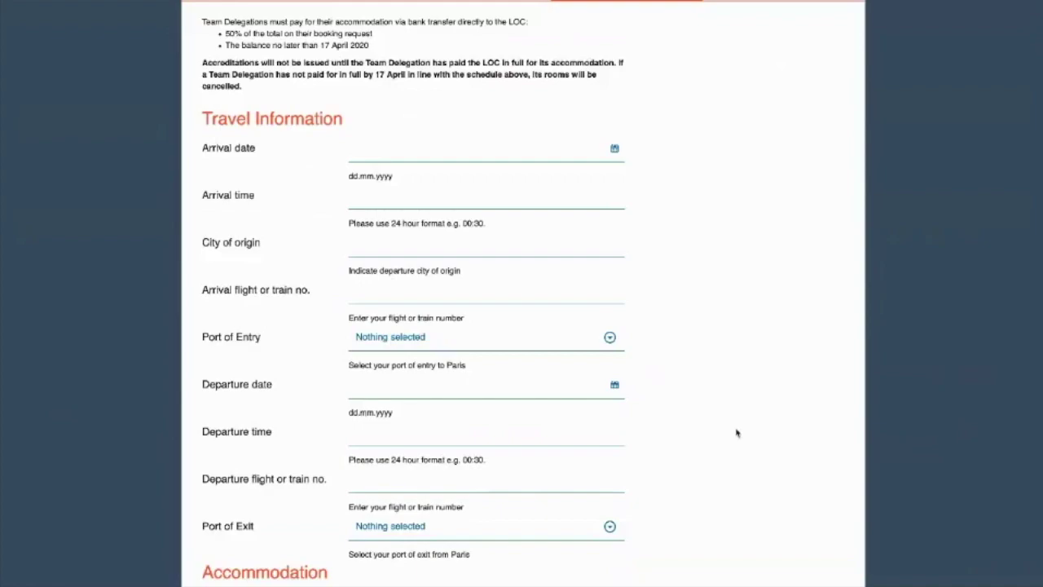
{"action": "scroll", "coordinate": [736, 433], "scroll_direction": "down", "scroll_amount": 1}
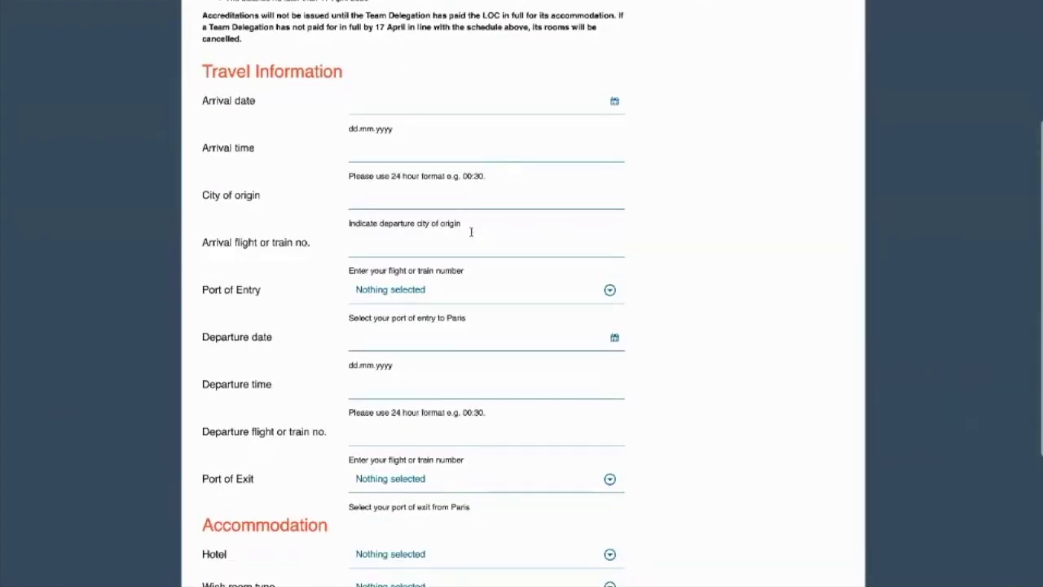
{"action": "scroll", "coordinate": [455, 294], "scroll_direction": "down", "scroll_amount": 1}
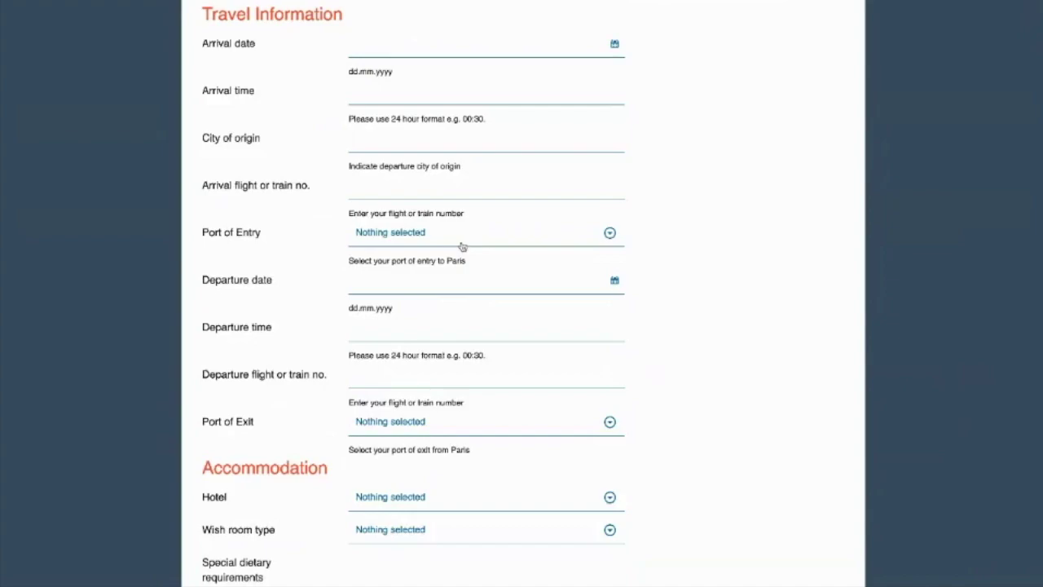
{"action": "left_click", "coordinate": [461, 245]}
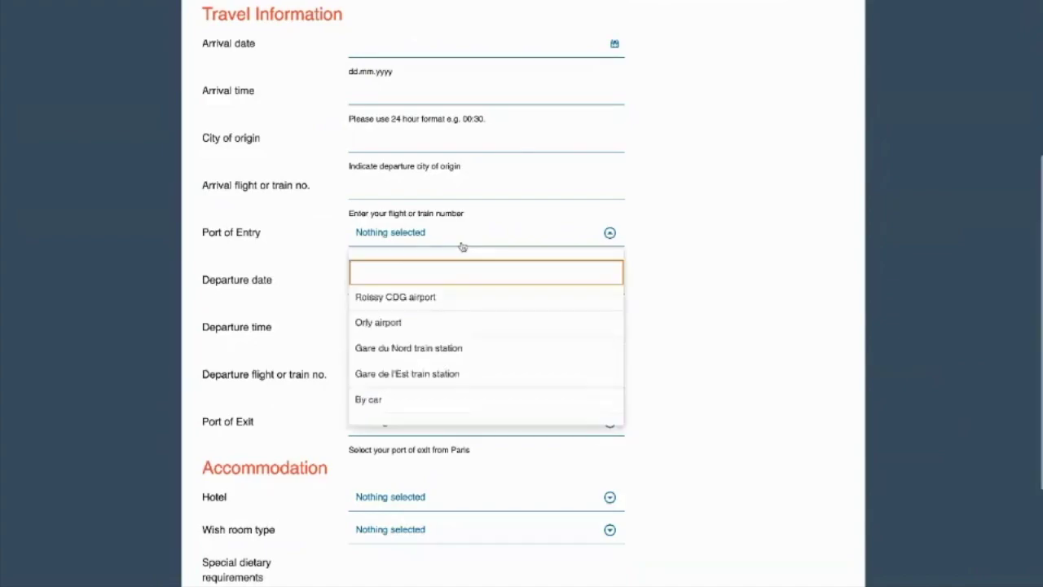
{"action": "left_click", "coordinate": [435, 321]}
{"action": "scroll", "coordinate": [609, 422], "scroll_direction": "down", "scroll_amount": 3}
{"action": "left_click", "coordinate": [475, 340]}
{"action": "left_click", "coordinate": [402, 236]}
Request a single room, enter the diet 'Vegertarian', and continue to the Documents step.
{"action": "left_click", "coordinate": [422, 377]}
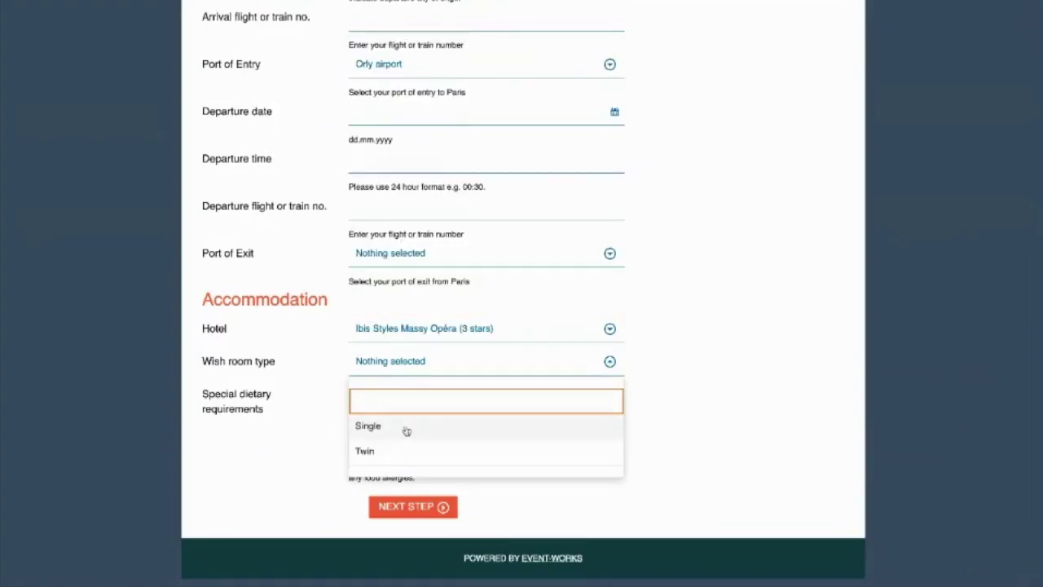
{"action": "left_click", "coordinate": [394, 426]}
{"action": "left_click", "coordinate": [454, 418]}
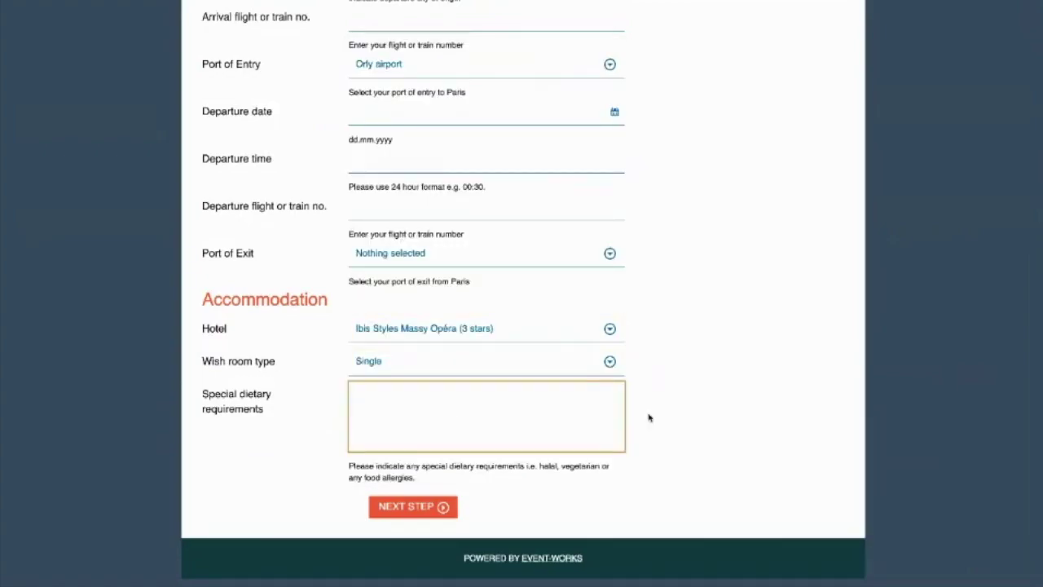
{"action": "type", "text": "Vegertarian"}
{"action": "scroll", "coordinate": [650, 417], "scroll_direction": "up", "scroll_amount": 5}
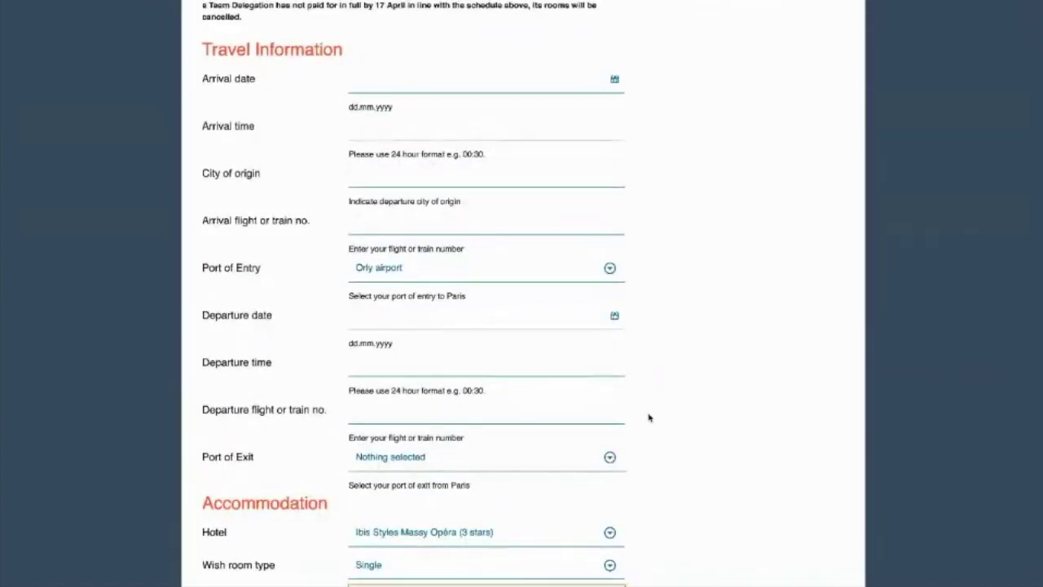
{"action": "scroll", "coordinate": [650, 417], "scroll_direction": "down", "scroll_amount": 5}
{"action": "left_click", "coordinate": [416, 510]}
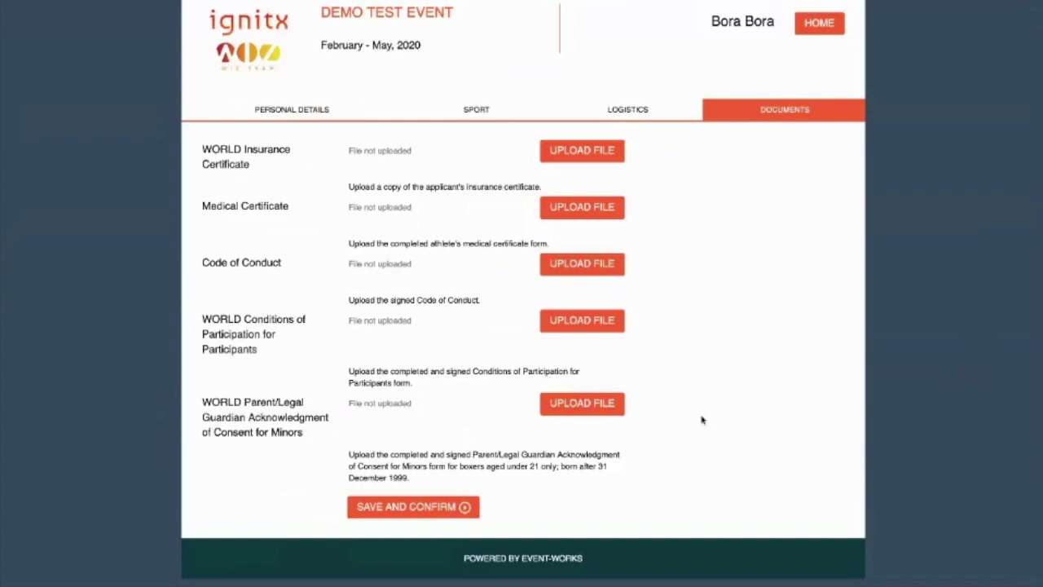
Save and confirm the athlete's registration, then scroll to the participants table.
{"action": "left_click", "coordinate": [459, 515]}
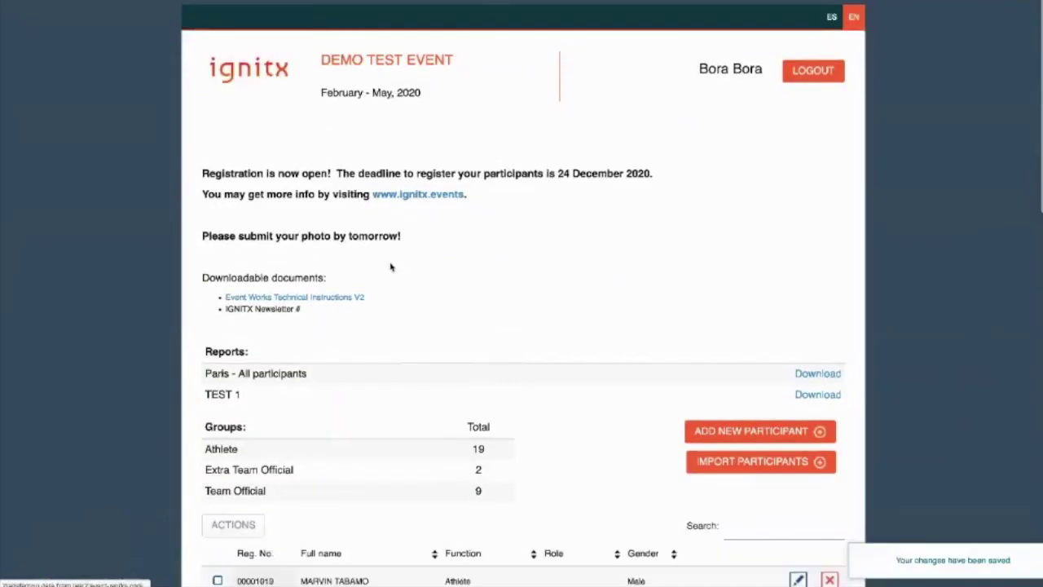
{"action": "scroll", "coordinate": [415, 288], "scroll_direction": "down", "scroll_amount": 5}
{"action": "scroll", "coordinate": [415, 287], "scroll_direction": "down", "scroll_amount": 2}
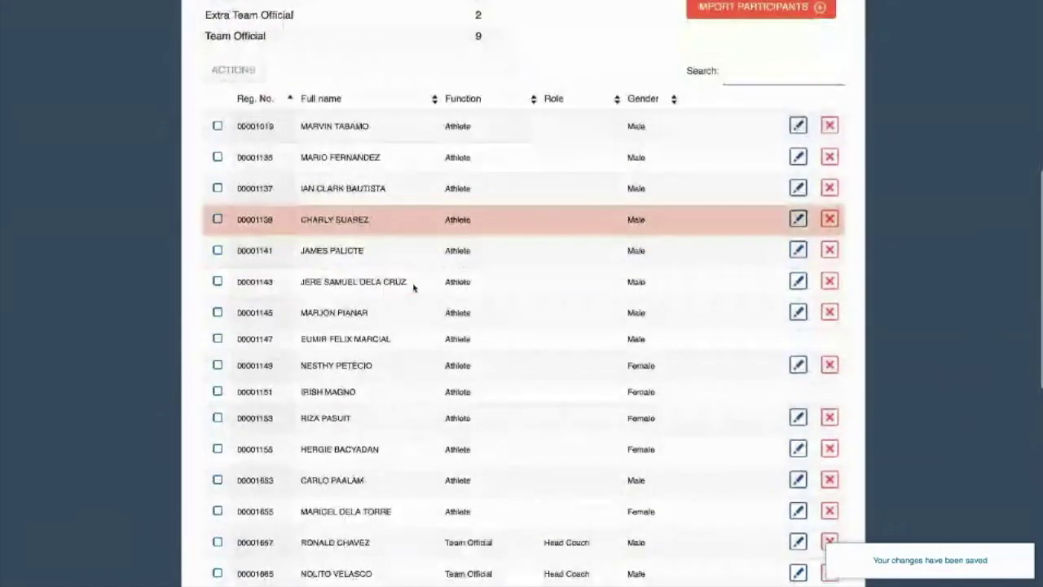
{"action": "scroll", "coordinate": [415, 288], "scroll_direction": "up", "scroll_amount": 2}
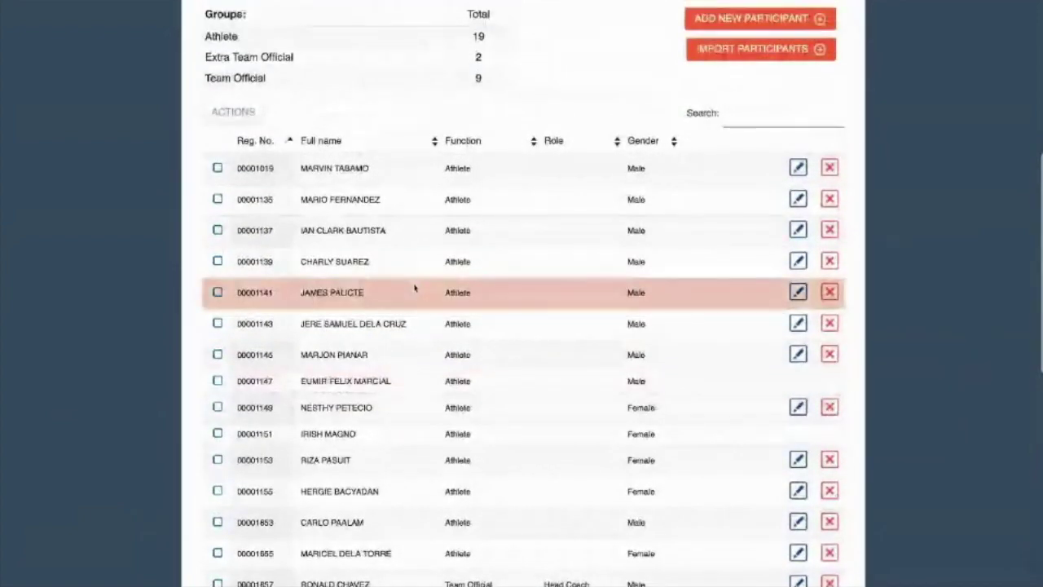
Search the participant list for the new athlete's name, then clear the search.
{"action": "left_click", "coordinate": [806, 120]}
{"action": "type", "text": "ian"}
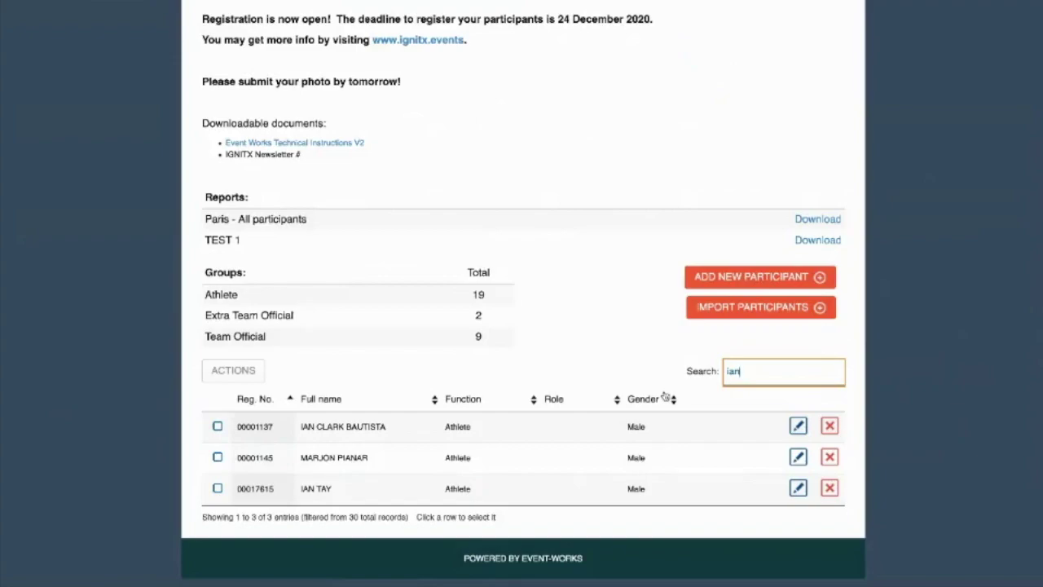
{"action": "key", "text": "BackSpace"}
{"action": "key", "text": "BackSpace"}
{"action": "key", "text": "BackSpace"}
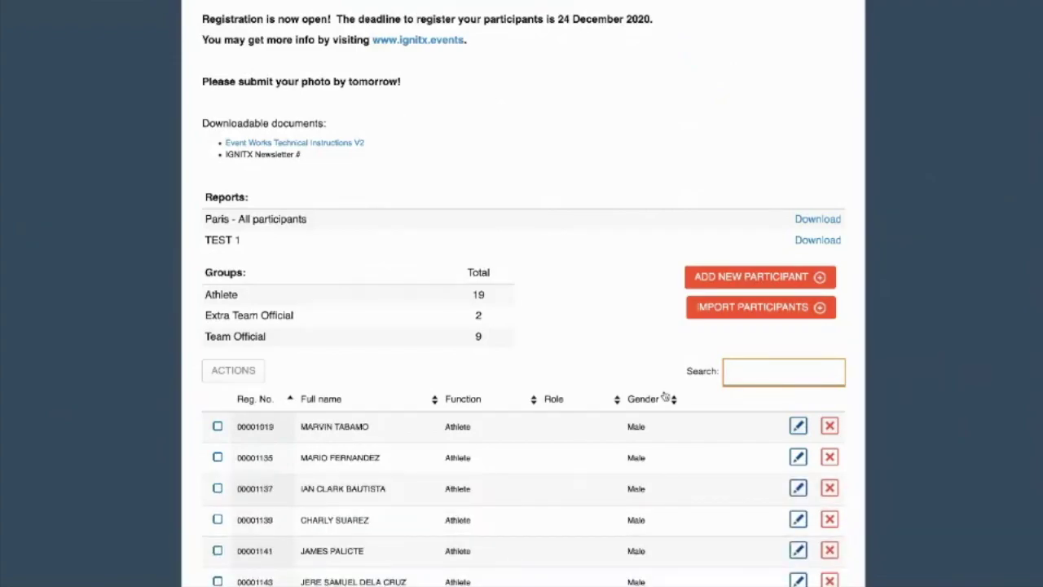
Go to the back-office Custom Reports list and focus its name filter.
{"action": "scroll", "coordinate": [665, 396], "scroll_direction": "down", "scroll_amount": 1}
{"action": "scroll", "coordinate": [665, 396], "scroll_direction": "down", "scroll_amount": 2}
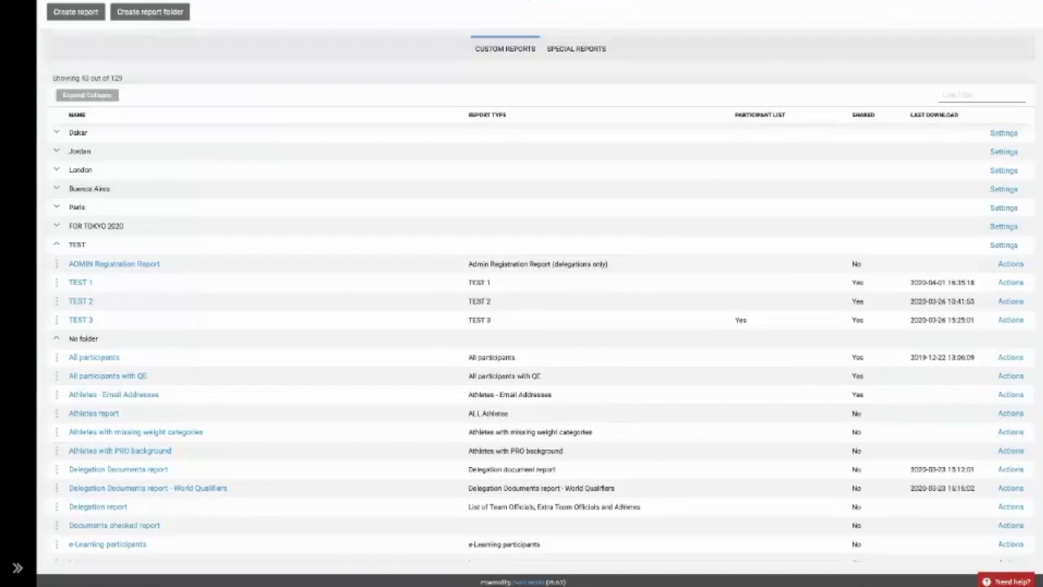
{"action": "left_click", "coordinate": [966, 97]}
Filter reports by 'table', open Partners Page - World Qualifiers, and expand all function groups.
{"action": "type", "text": "table"}
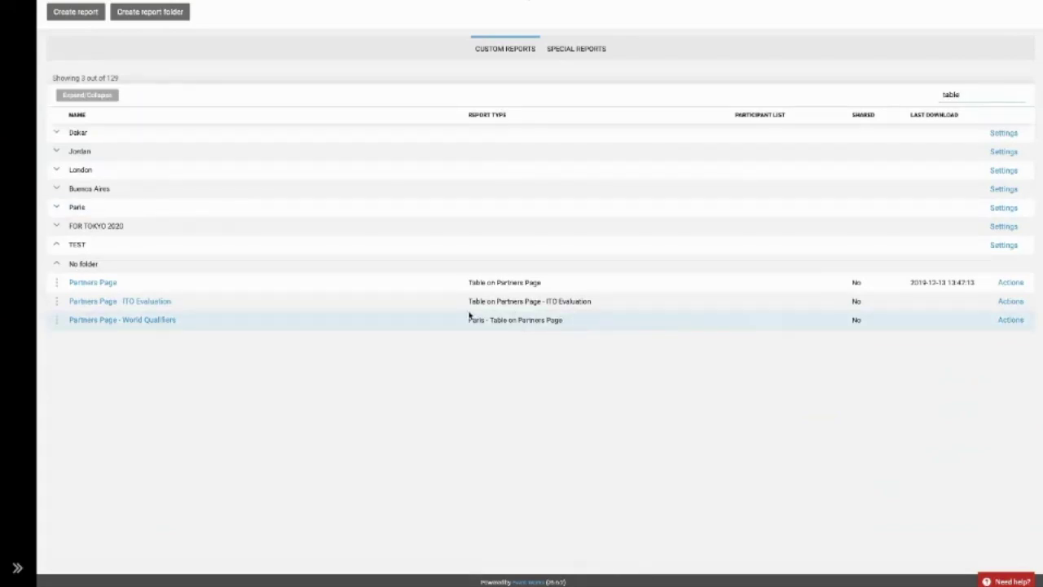
{"action": "left_click", "coordinate": [169, 321]}
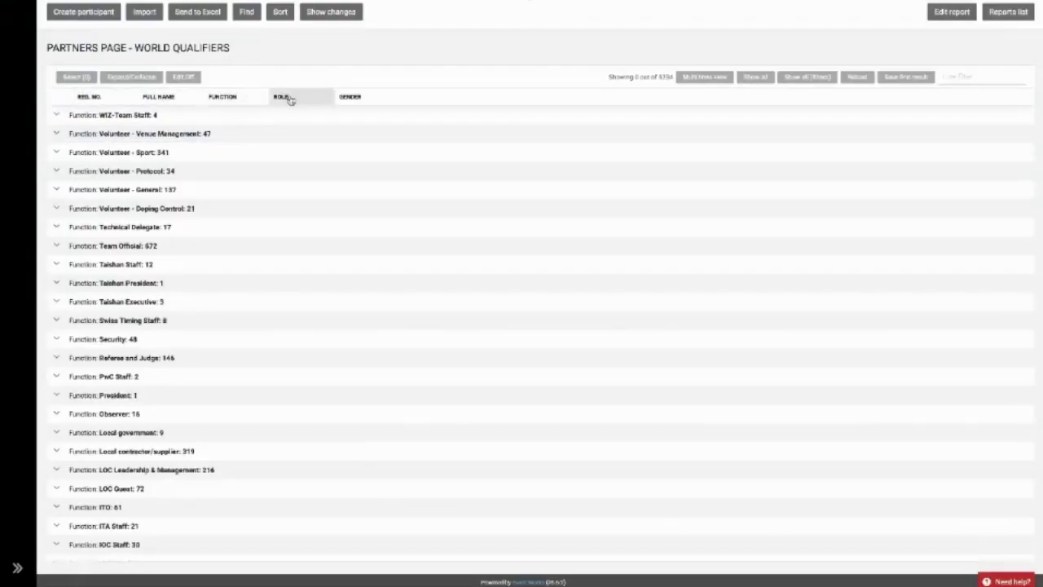
{"action": "left_click", "coordinate": [128, 77]}
{"action": "left_click", "coordinate": [152, 89]}
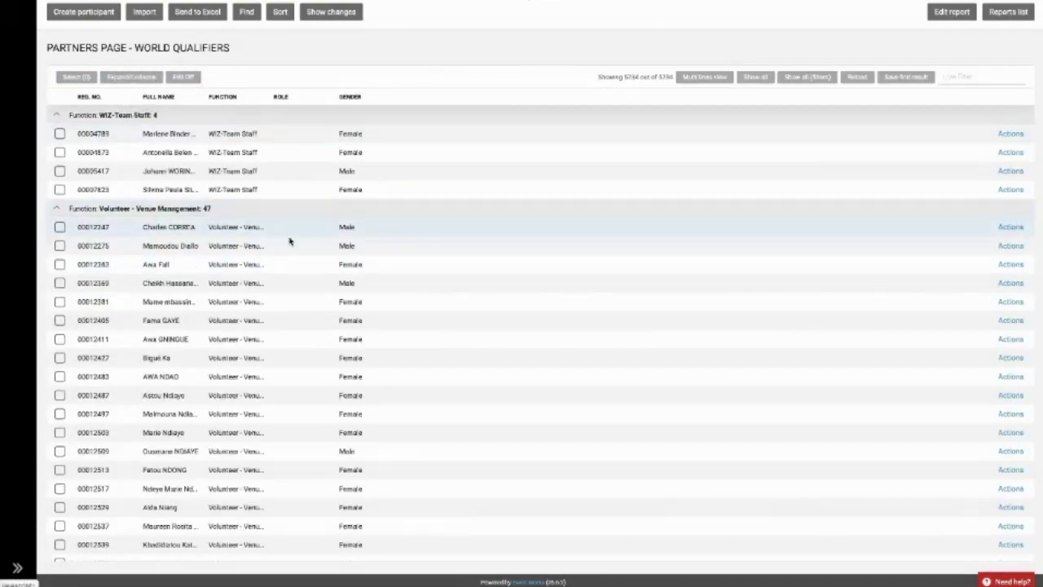
Edit the report's fields and remove Registration No.
{"action": "left_click", "coordinate": [954, 17]}
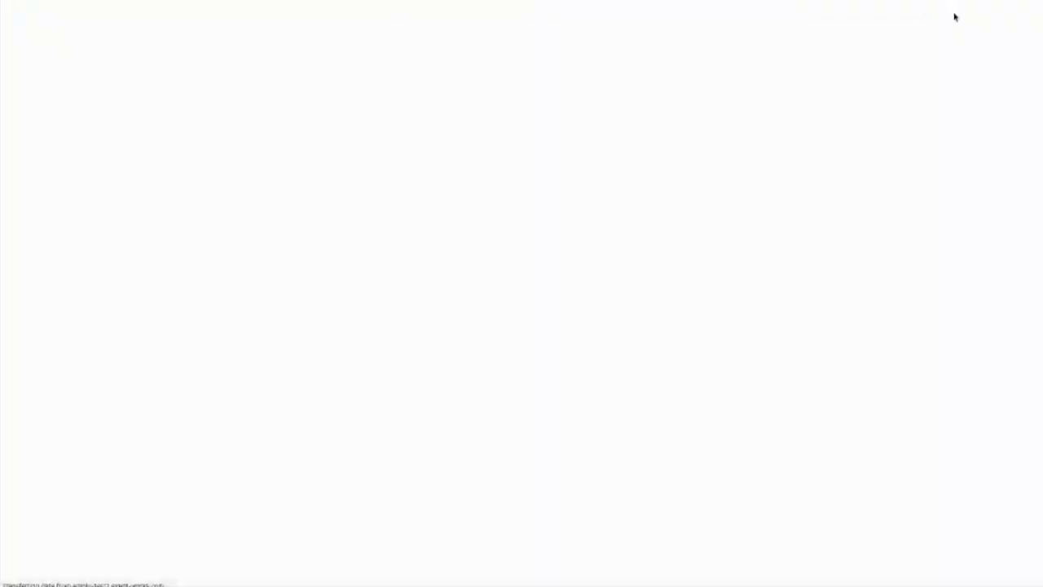
{"action": "scroll", "coordinate": [527, 397], "scroll_direction": "down", "scroll_amount": 5}
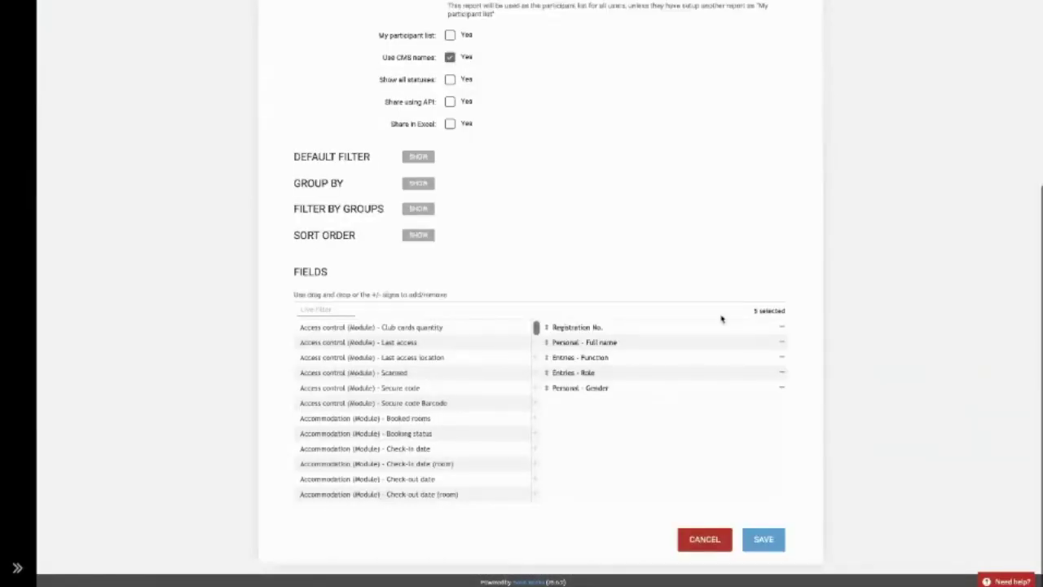
{"action": "left_click", "coordinate": [781, 328]}
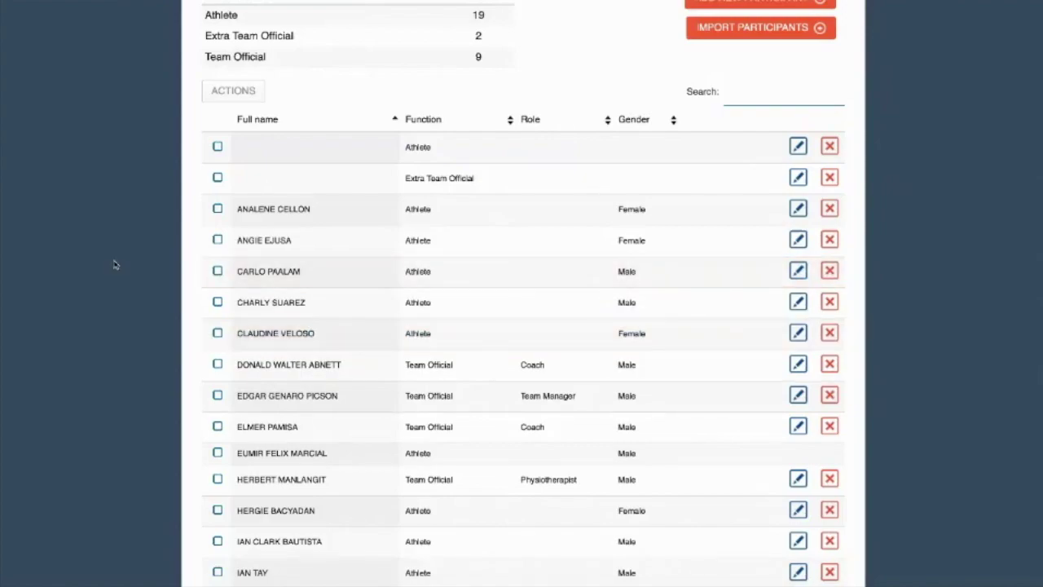
{"action": "scroll", "coordinate": [171, 267], "scroll_direction": "up", "scroll_amount": 5}
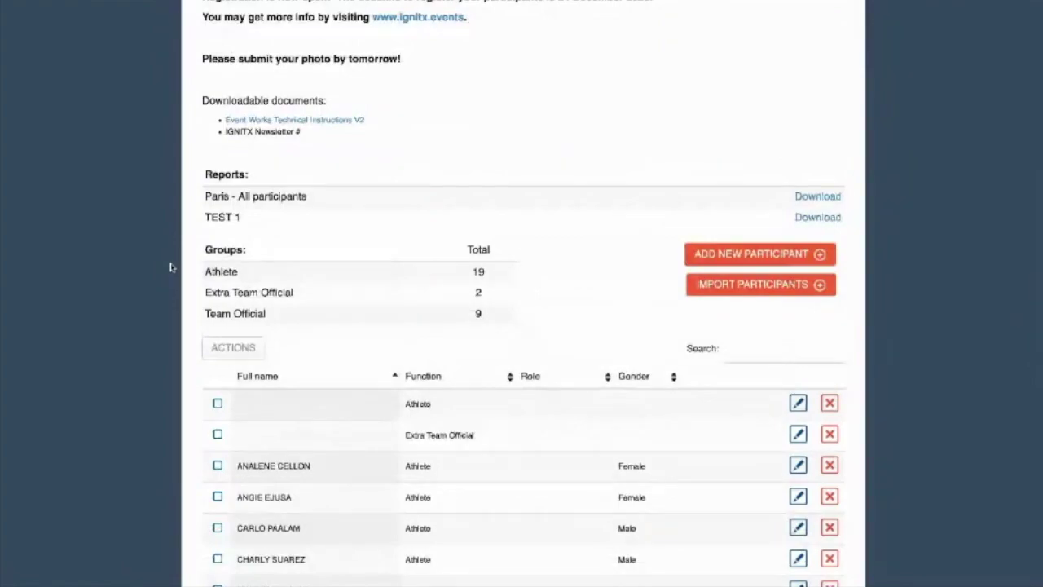
{"action": "scroll", "coordinate": [171, 266], "scroll_direction": "down", "scroll_amount": 2}
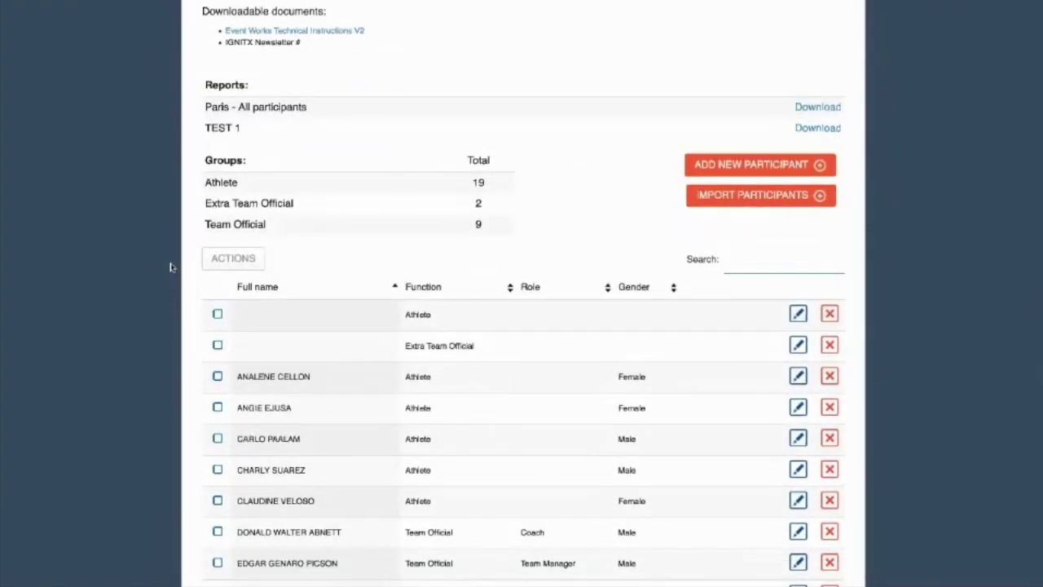
{"action": "scroll", "coordinate": [318, 427], "scroll_direction": "down", "scroll_amount": 3}
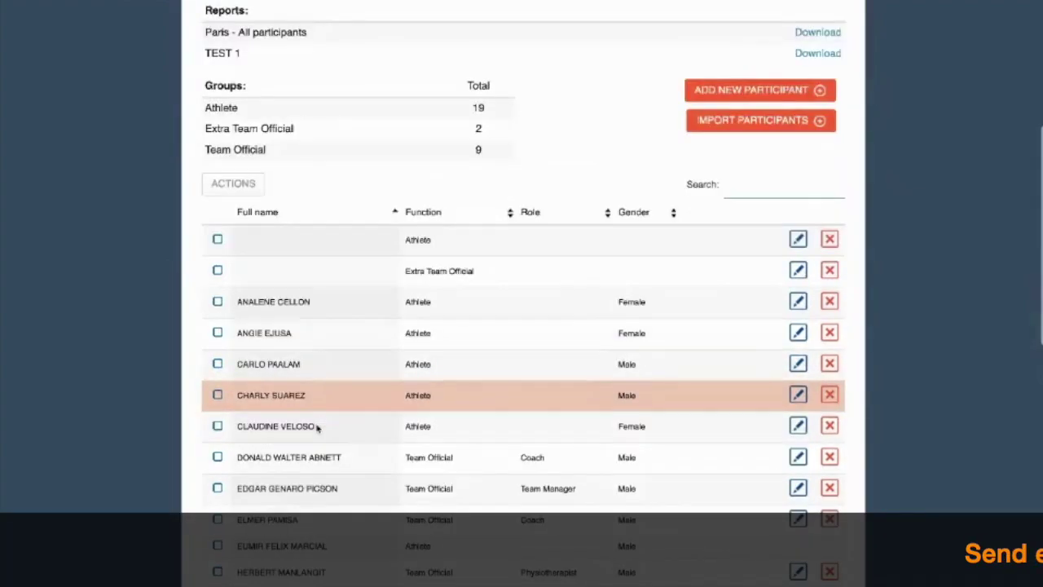
{"action": "scroll", "coordinate": [318, 430], "scroll_direction": "down", "scroll_amount": 1}
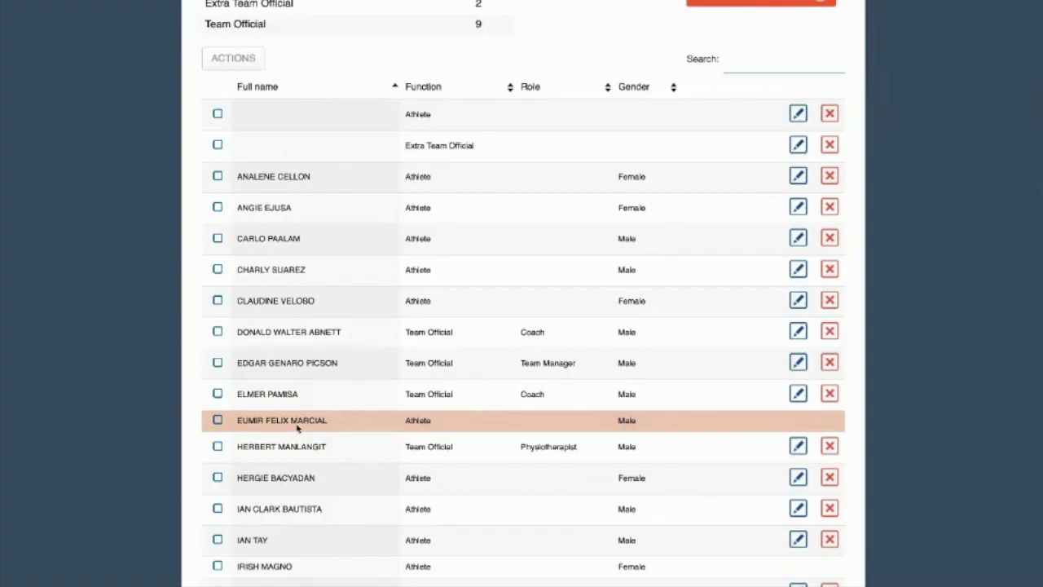
Select four team members for Send email and review the available email templates.
{"action": "left_click", "coordinate": [218, 271]}
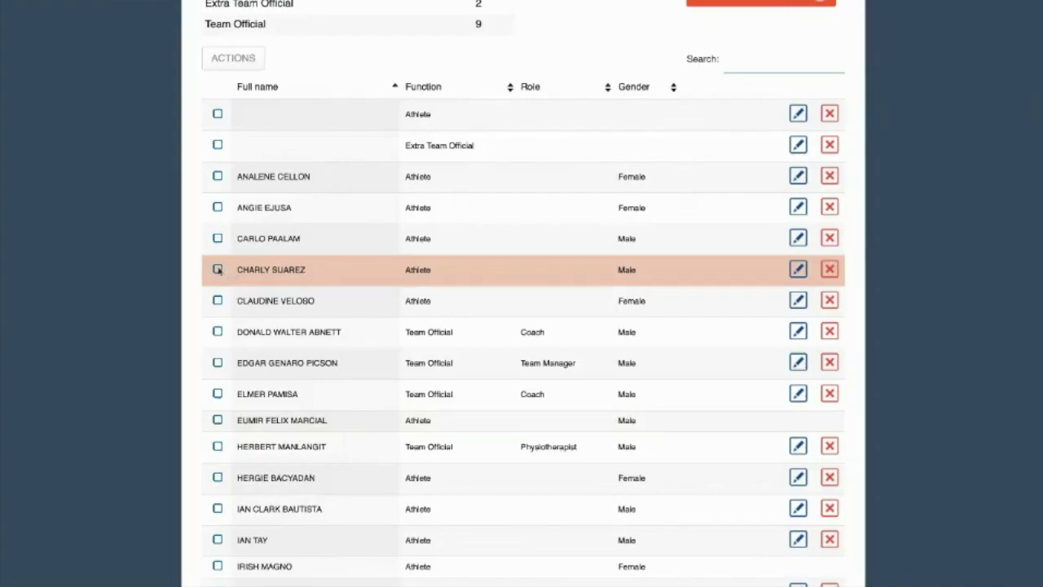
{"action": "left_click", "coordinate": [217, 301]}
{"action": "left_click", "coordinate": [217, 332]}
{"action": "left_click", "coordinate": [217, 364]}
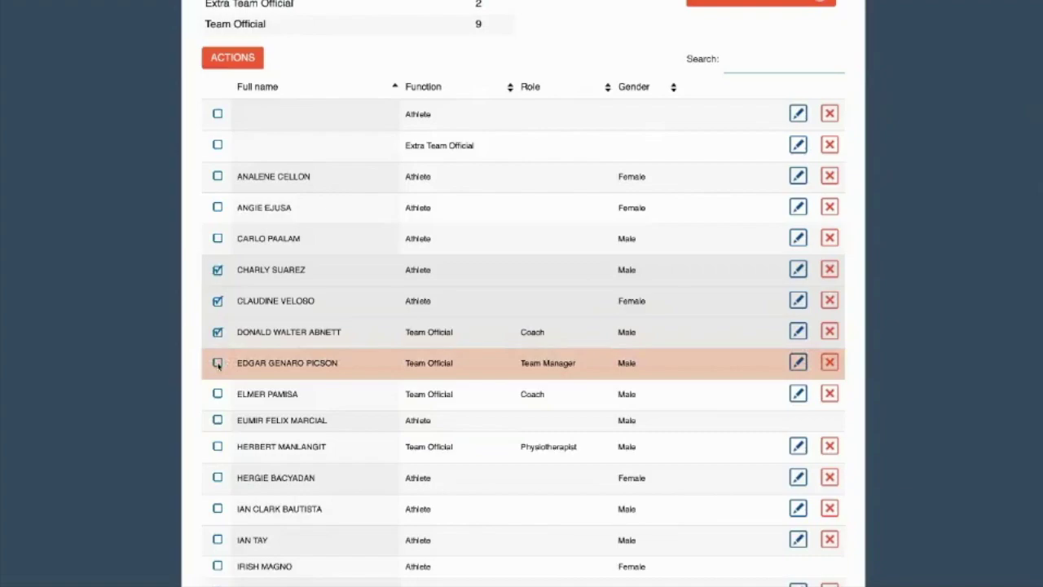
{"action": "left_click", "coordinate": [244, 60]}
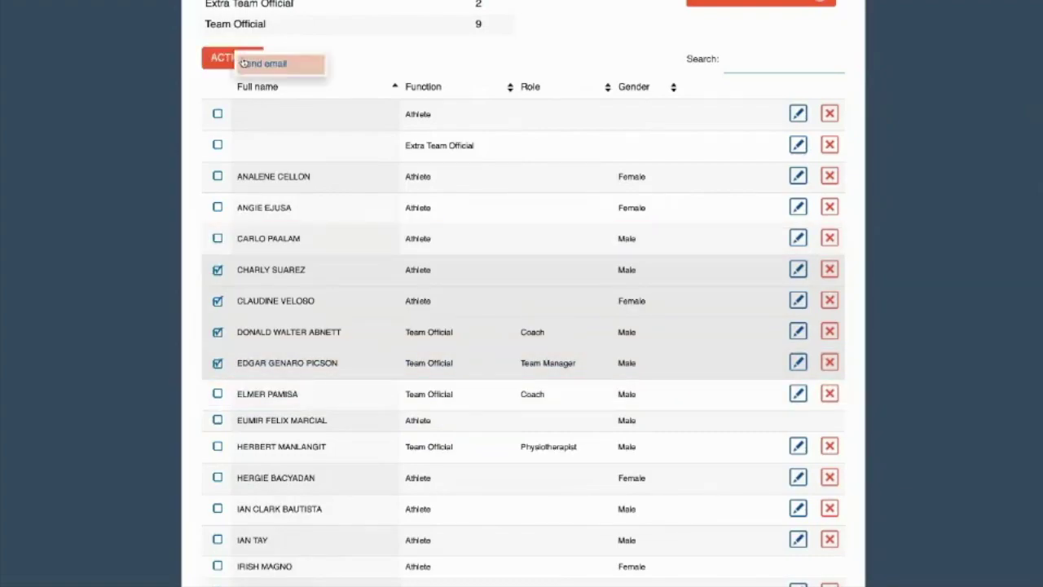
{"action": "left_click", "coordinate": [267, 65]}
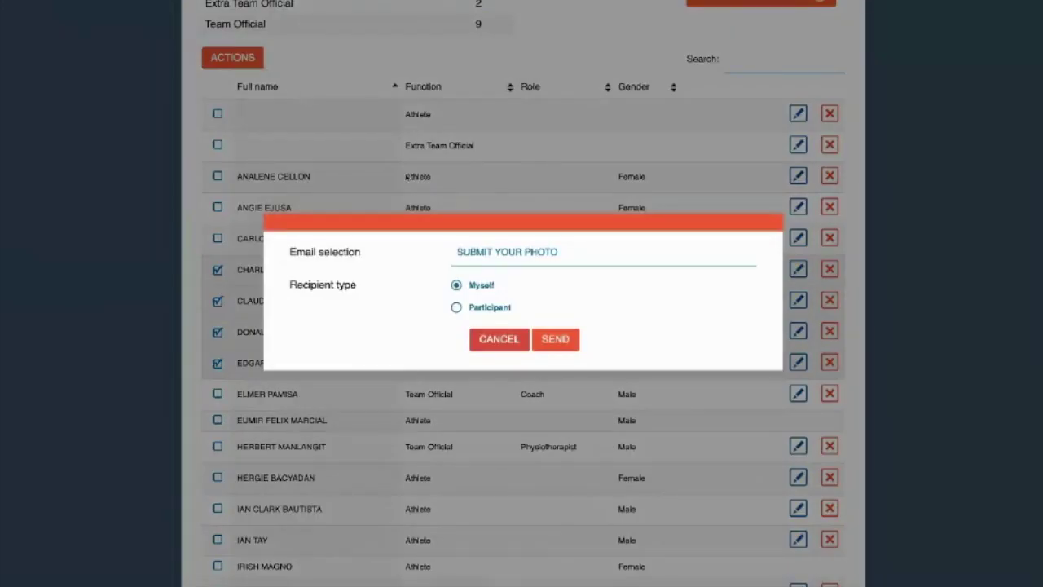
{"action": "left_click", "coordinate": [496, 252]}
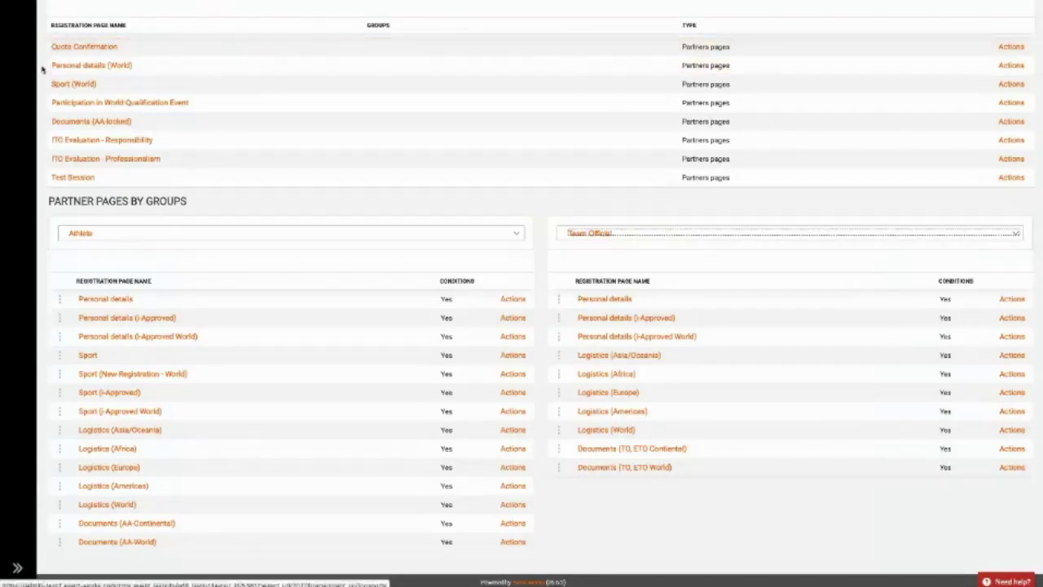
Filter the communication templates by 'test' to find TEST Login - Update Info.
{"action": "mouse_move", "coordinate": [29, 73]}
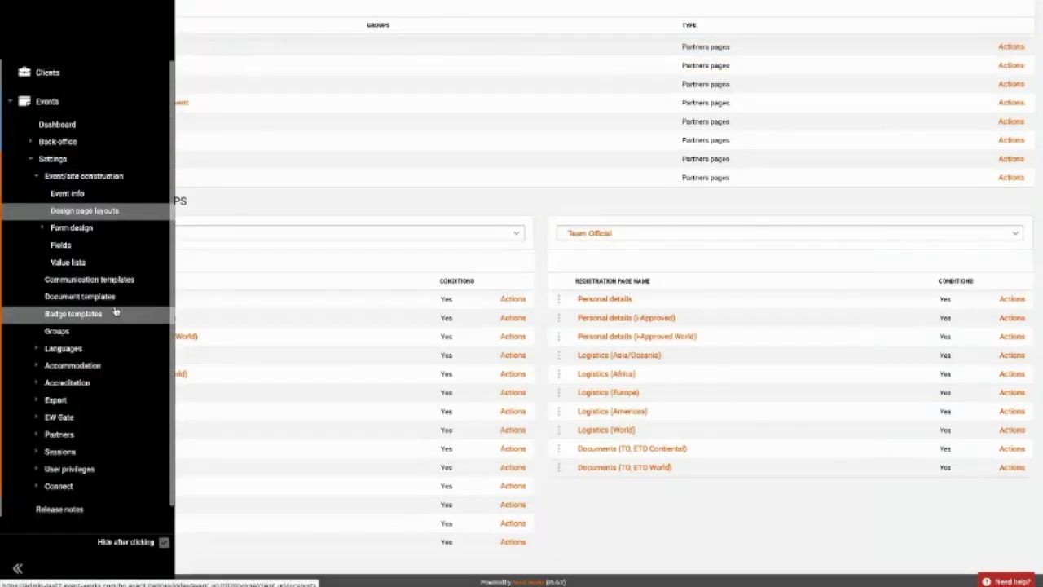
{"action": "left_click", "coordinate": [114, 280]}
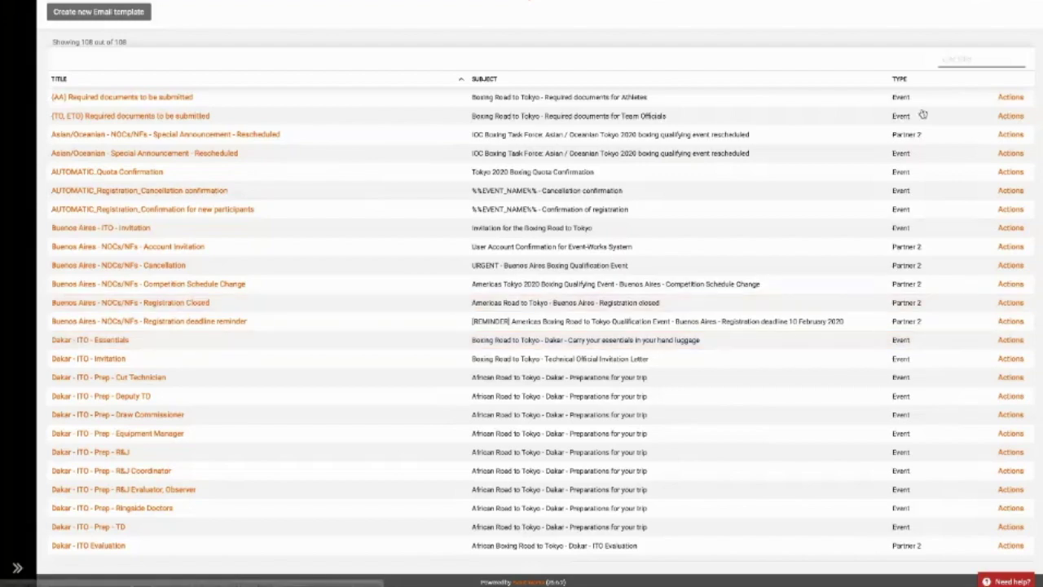
{"action": "scroll", "coordinate": [239, 377], "scroll_direction": "down", "scroll_amount": 20}
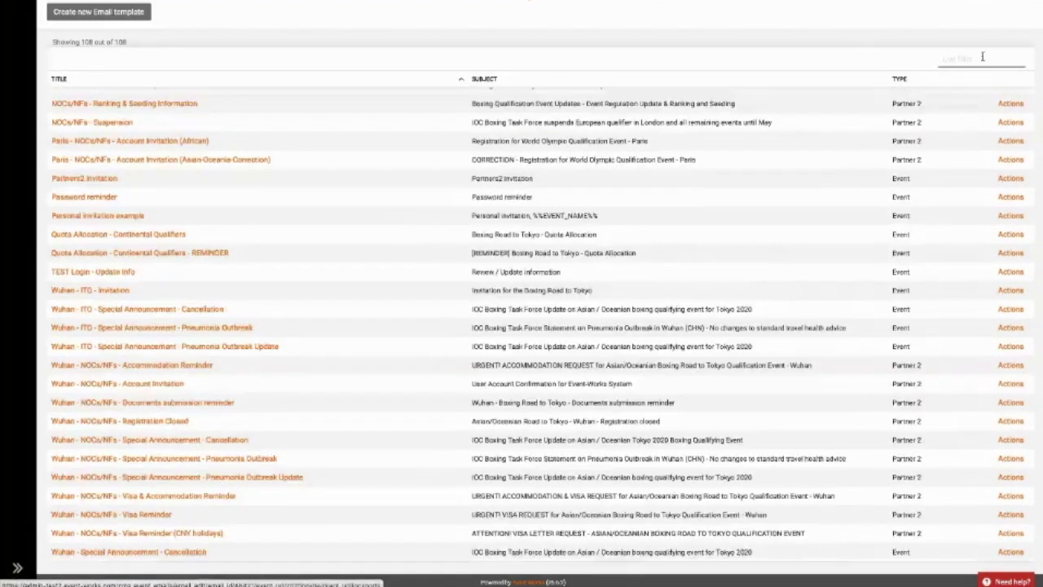
{"action": "left_click", "coordinate": [982, 57]}
{"action": "type", "text": "test"}
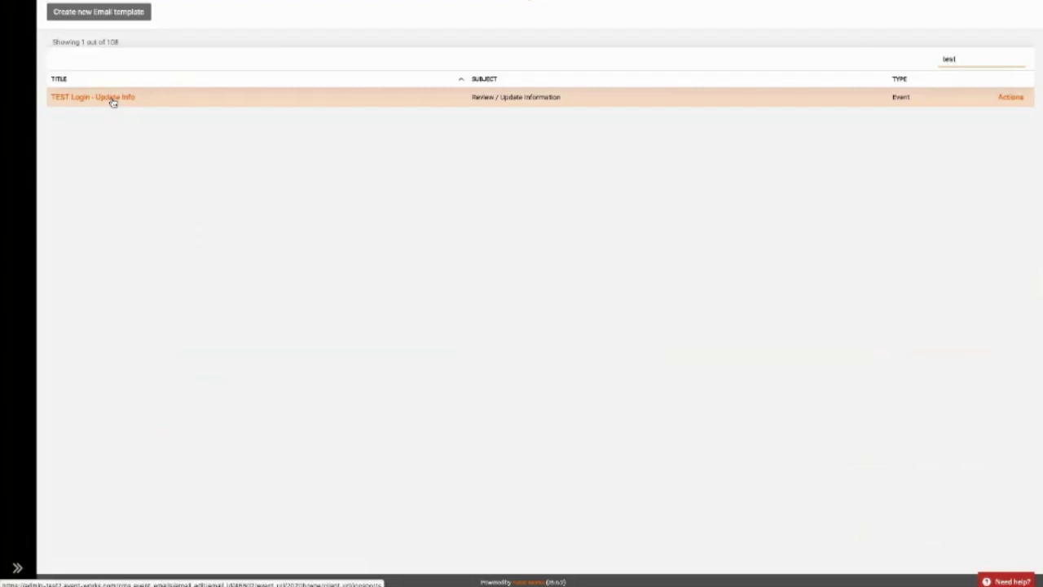
Open the partner Groups list from the Partners menu.
{"action": "left_click", "coordinate": [25, 112]}
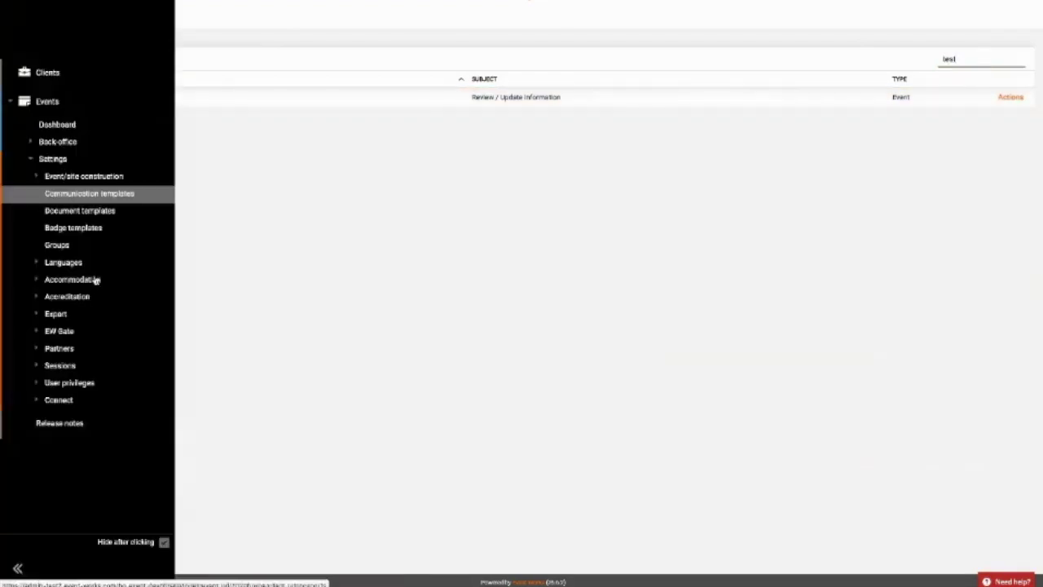
{"action": "left_click", "coordinate": [55, 351]}
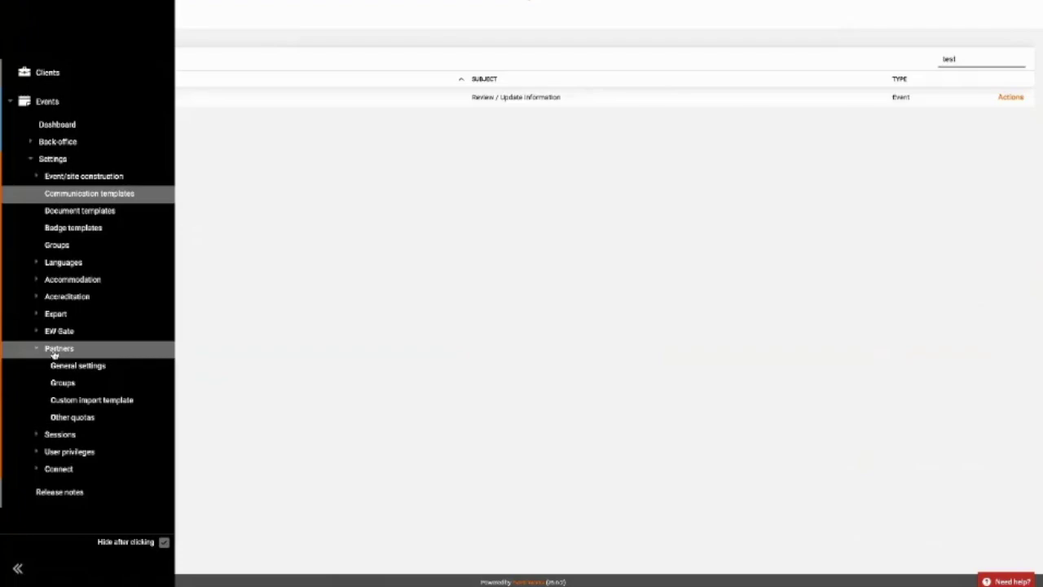
{"action": "left_click", "coordinate": [61, 383]}
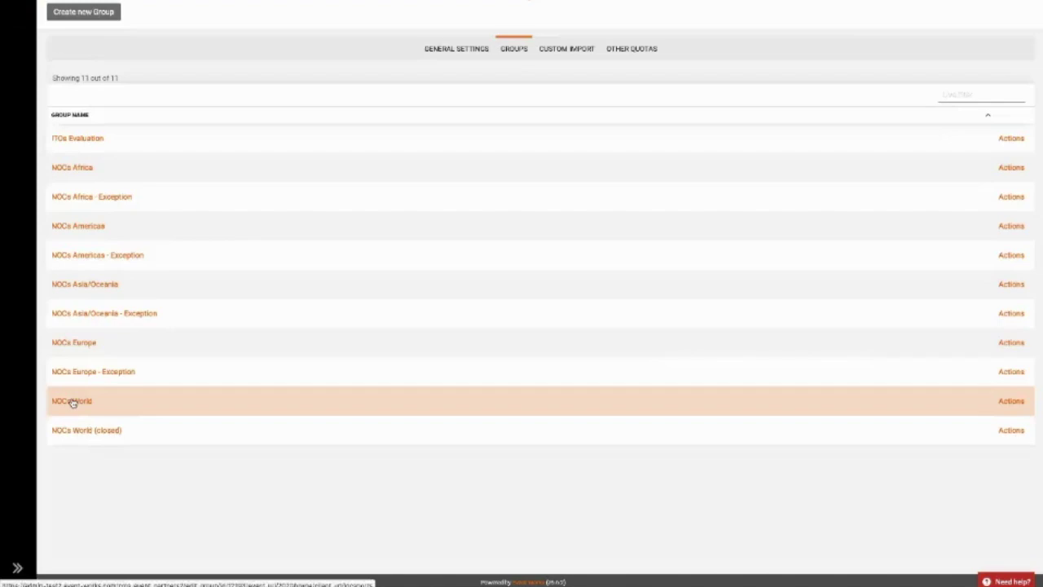
Add TEST Login - Update Info to the NOCs World group's email templates and save.
{"action": "left_click", "coordinate": [72, 401]}
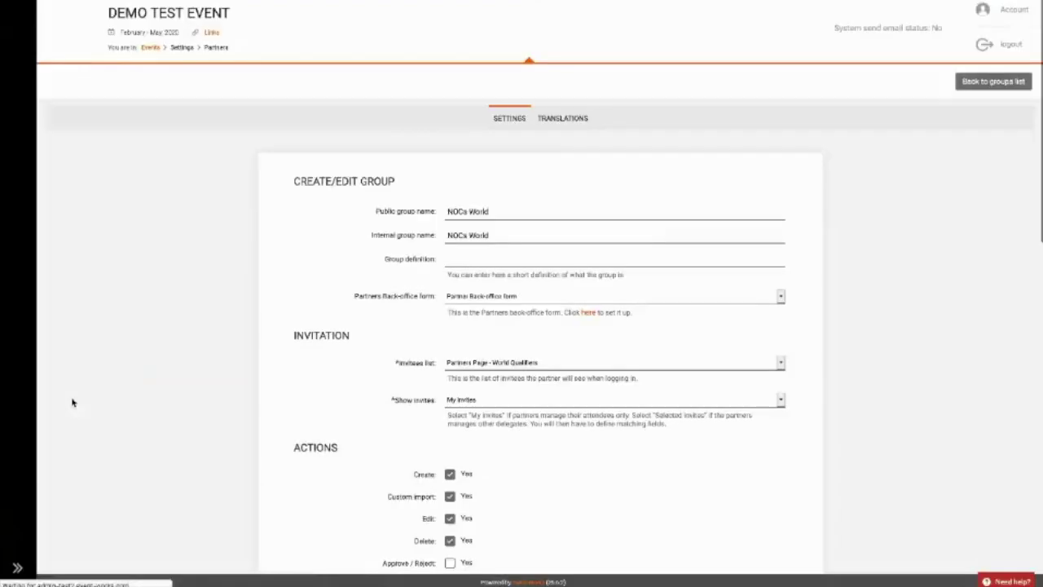
{"action": "scroll", "coordinate": [111, 391], "scroll_direction": "down", "scroll_amount": 7}
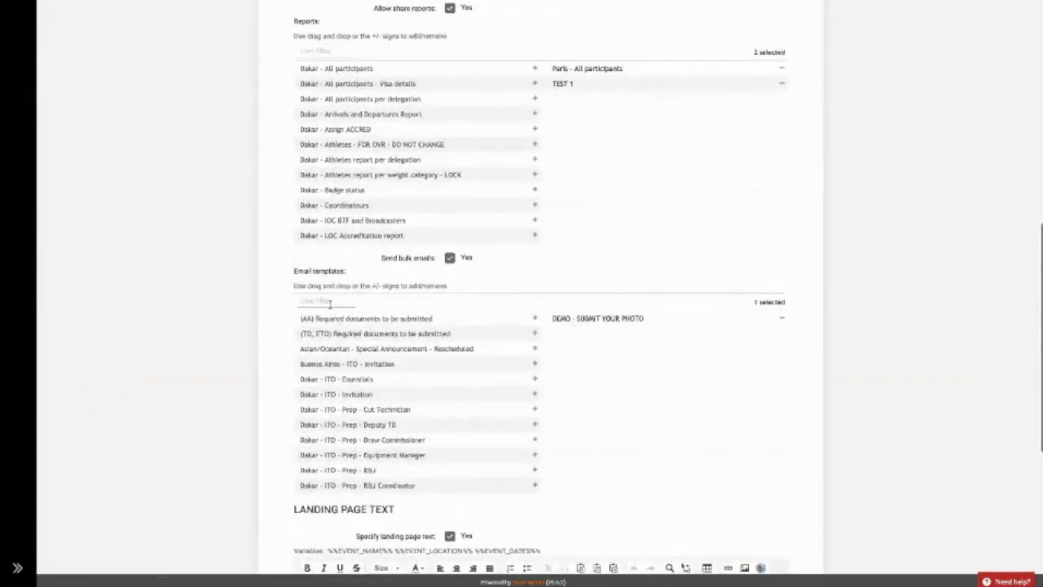
{"action": "left_click", "coordinate": [334, 303]}
{"action": "type", "text": "test"}
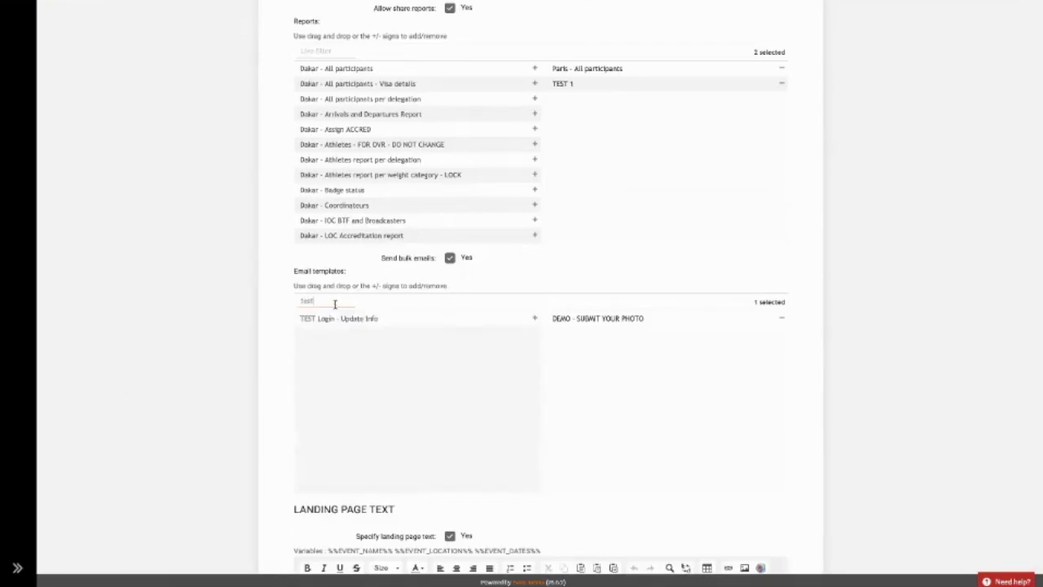
{"action": "left_click", "coordinate": [535, 318]}
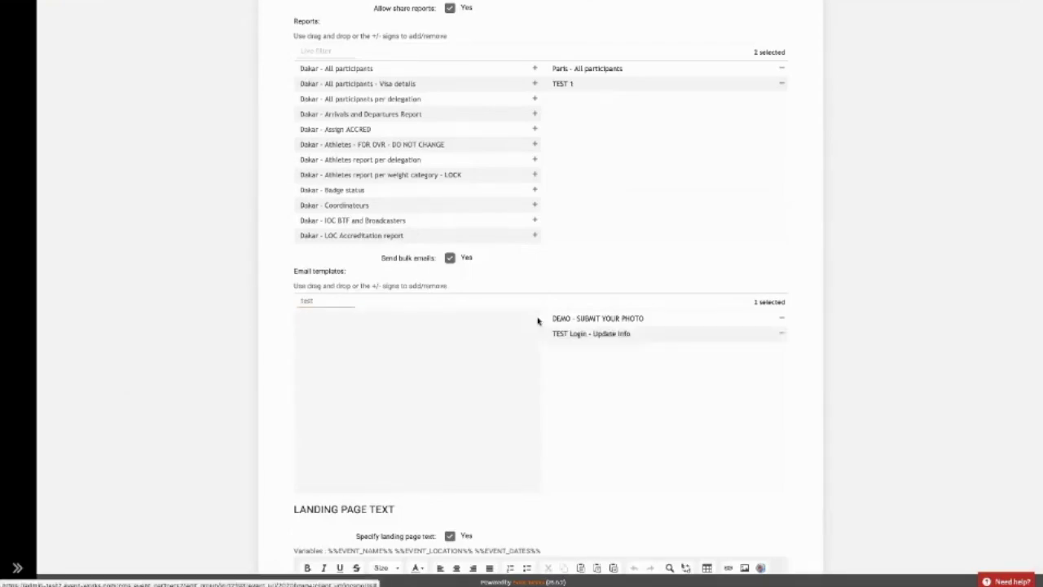
{"action": "scroll", "coordinate": [652, 403], "scroll_direction": "down", "scroll_amount": 4}
{"action": "left_click", "coordinate": [779, 551]}
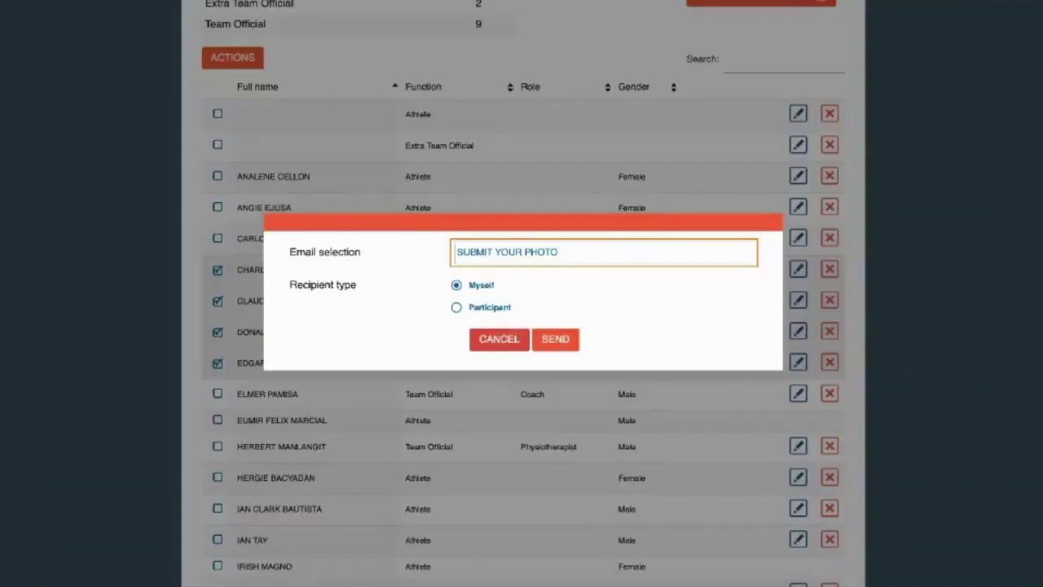
Cancel the partner's Send email dialog and return to the admin Groups page.
{"action": "left_click", "coordinate": [504, 341]}
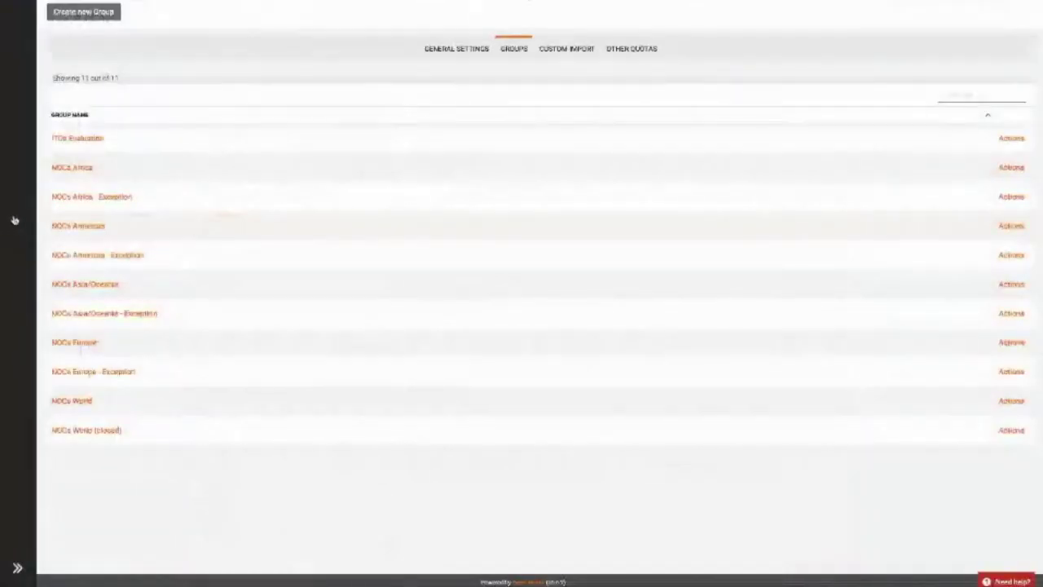
{"action": "mouse_move", "coordinate": [16, 212]}
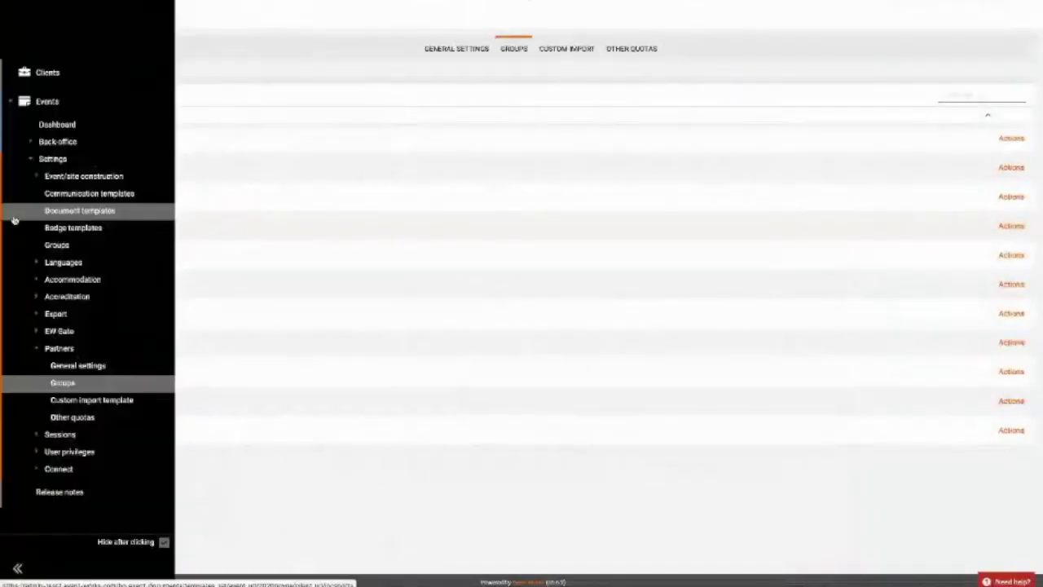
Open the TEST Login - Update Info email template from the communication templates list.
{"action": "left_click", "coordinate": [94, 198]}
{"action": "left_click", "coordinate": [101, 98]}
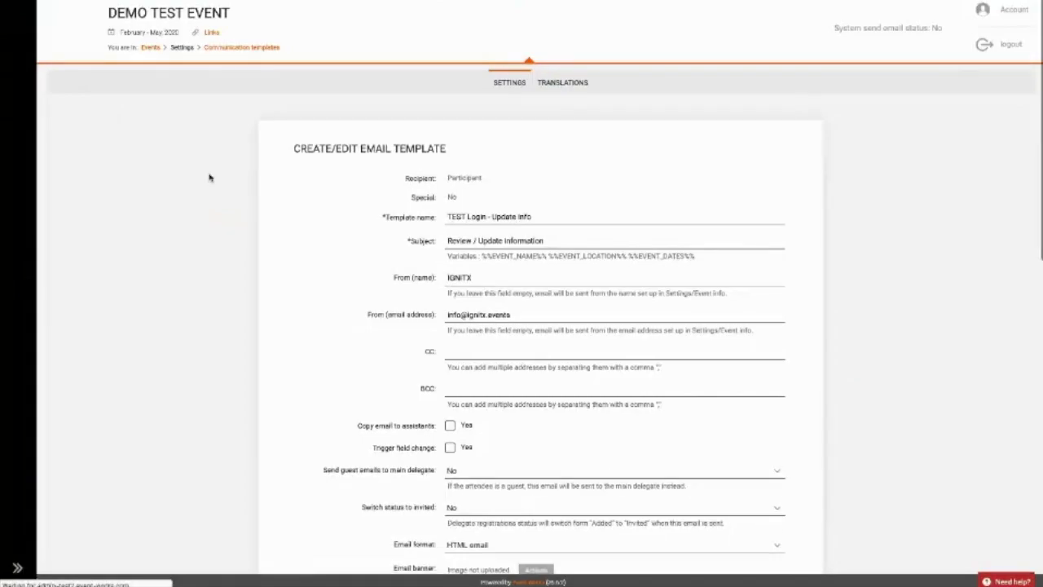
{"action": "scroll", "coordinate": [361, 305], "scroll_direction": "down", "scroll_amount": 1}
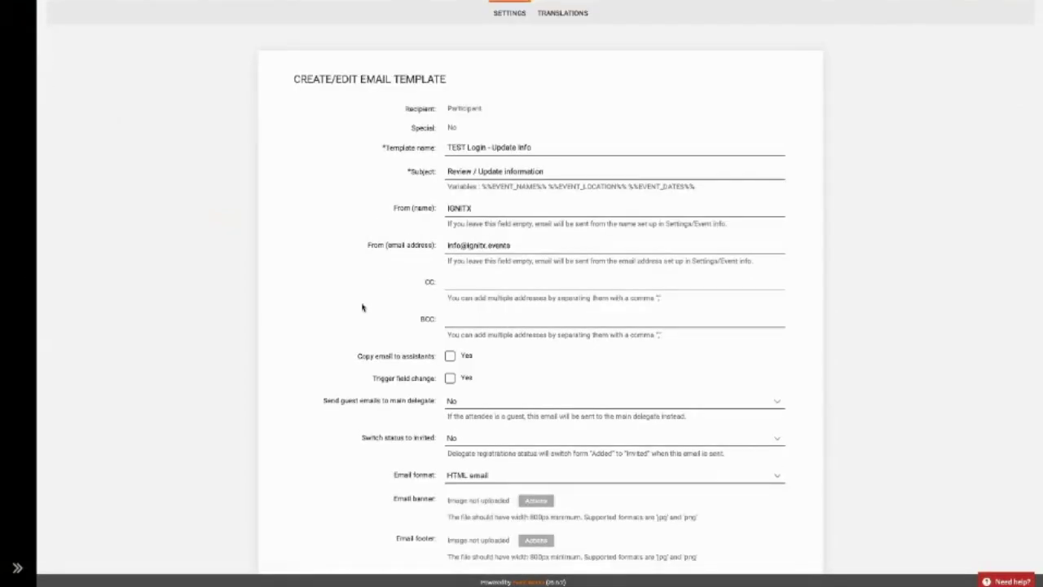
{"action": "scroll", "coordinate": [363, 308], "scroll_direction": "down", "scroll_amount": 1}
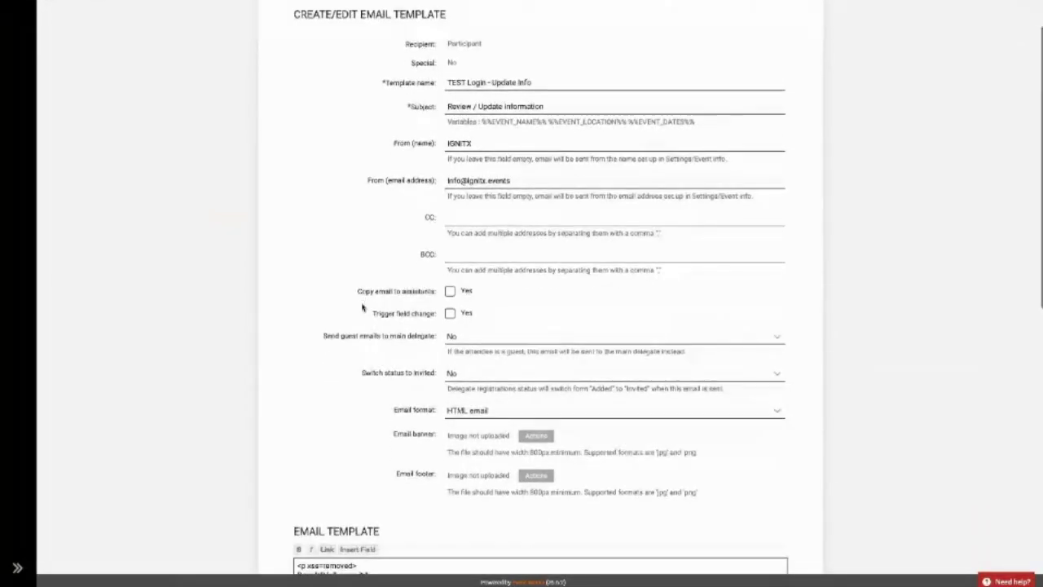
{"action": "scroll", "coordinate": [363, 307], "scroll_direction": "down", "scroll_amount": 6}
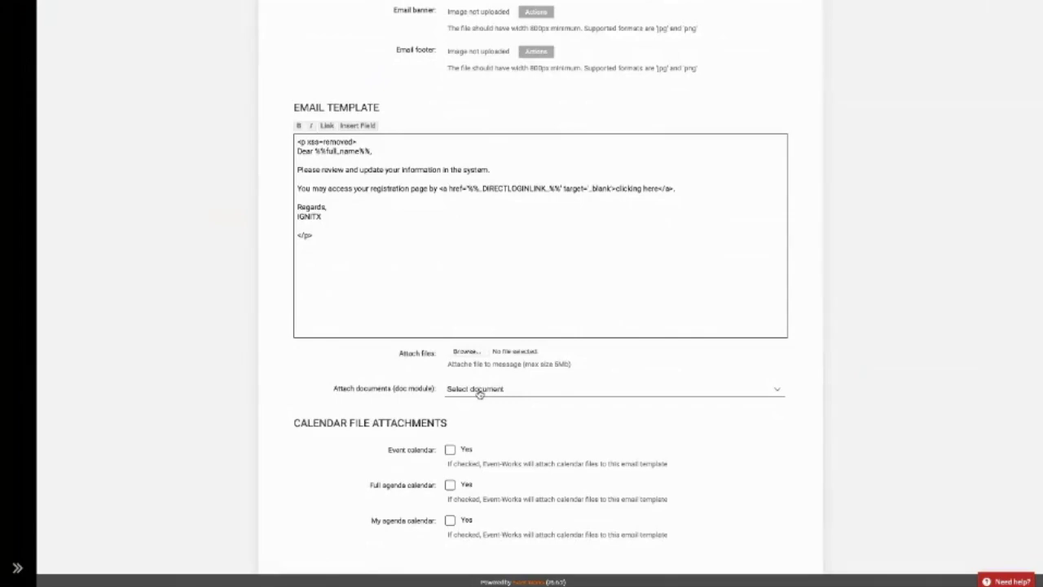
Attach the test (PDF) document from the document module to the template.
{"action": "left_click", "coordinate": [479, 389]}
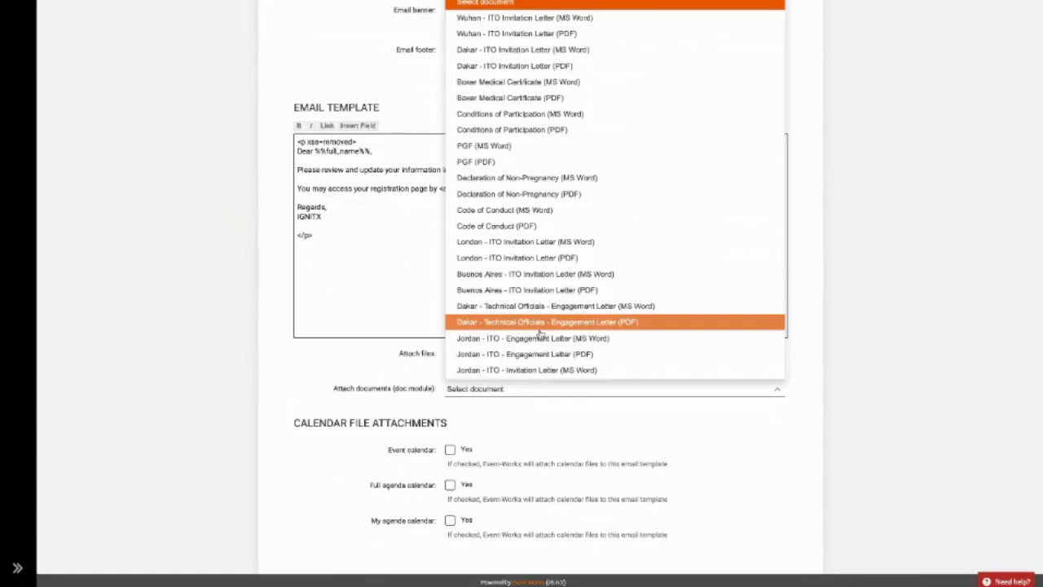
{"action": "scroll", "coordinate": [515, 326], "scroll_direction": "down", "scroll_amount": 3}
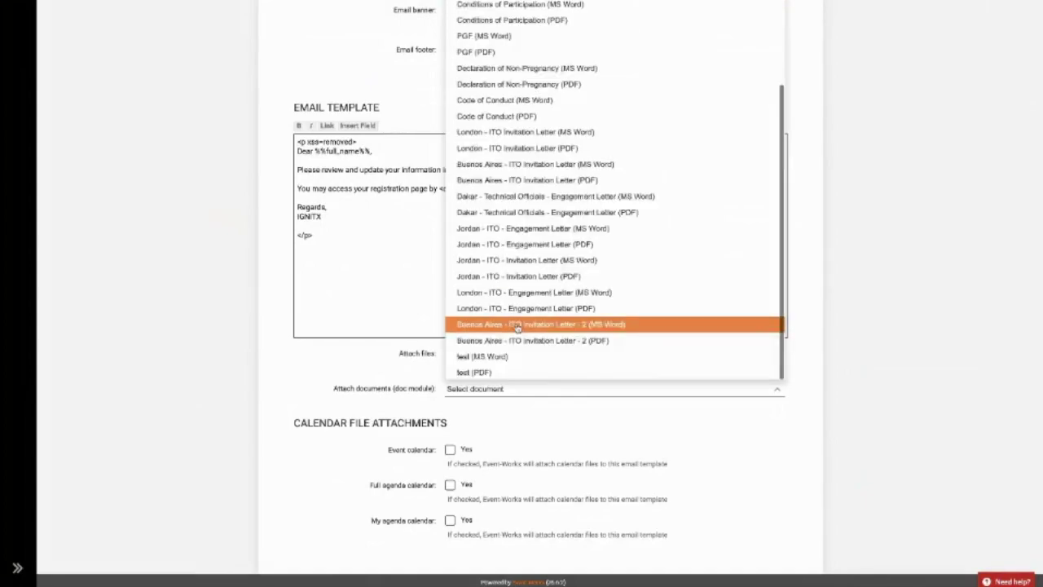
{"action": "left_click", "coordinate": [502, 374]}
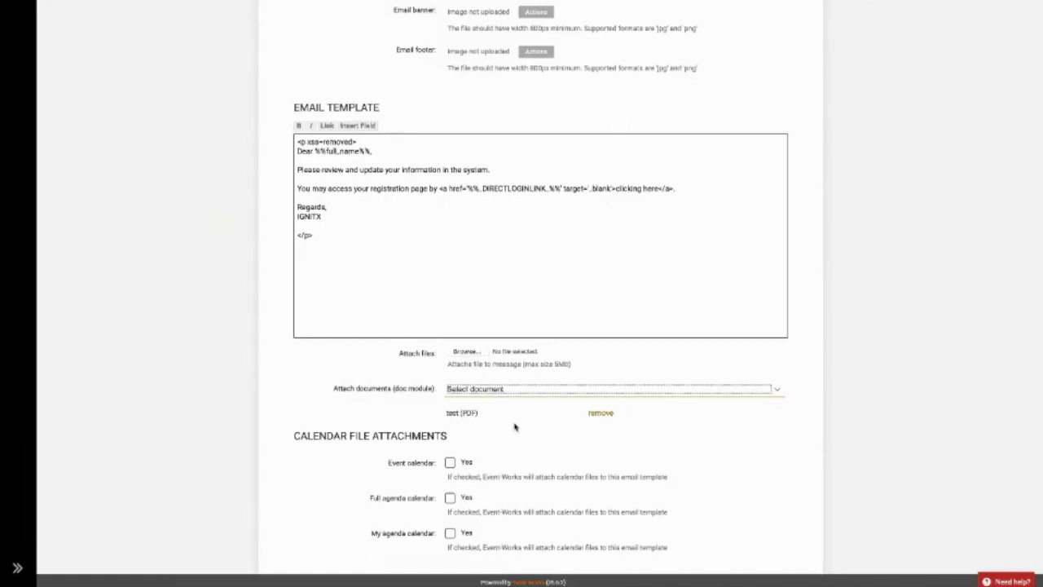
Attach Photo_Guidelines.pdf from the computer, review the direct login link code, and save the template.
{"action": "left_click", "coordinate": [474, 353]}
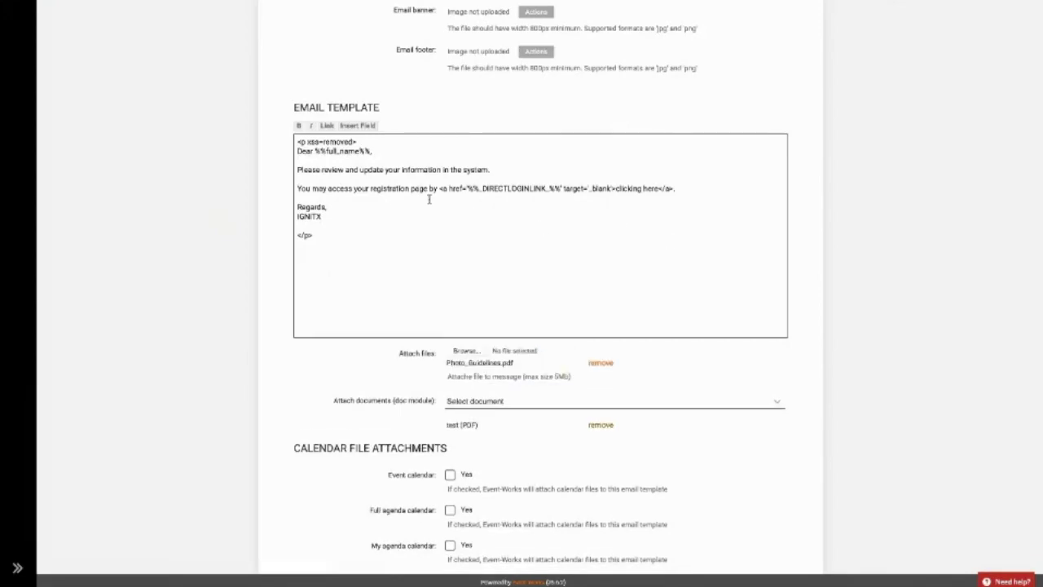
{"action": "left_click_drag", "start_coordinate": [440, 188], "coordinate": [613, 189]}
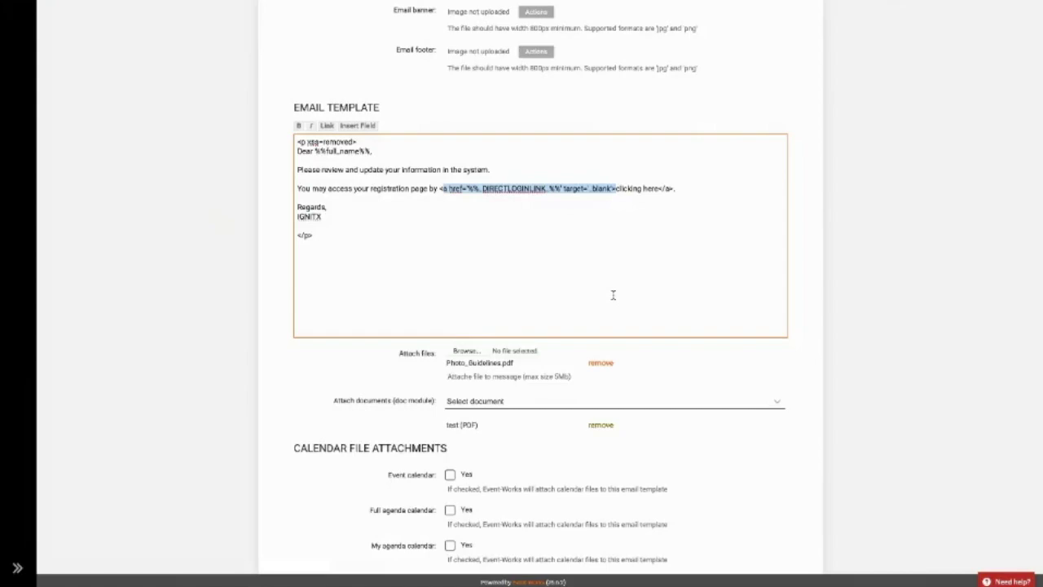
{"action": "left_click", "coordinate": [630, 191]}
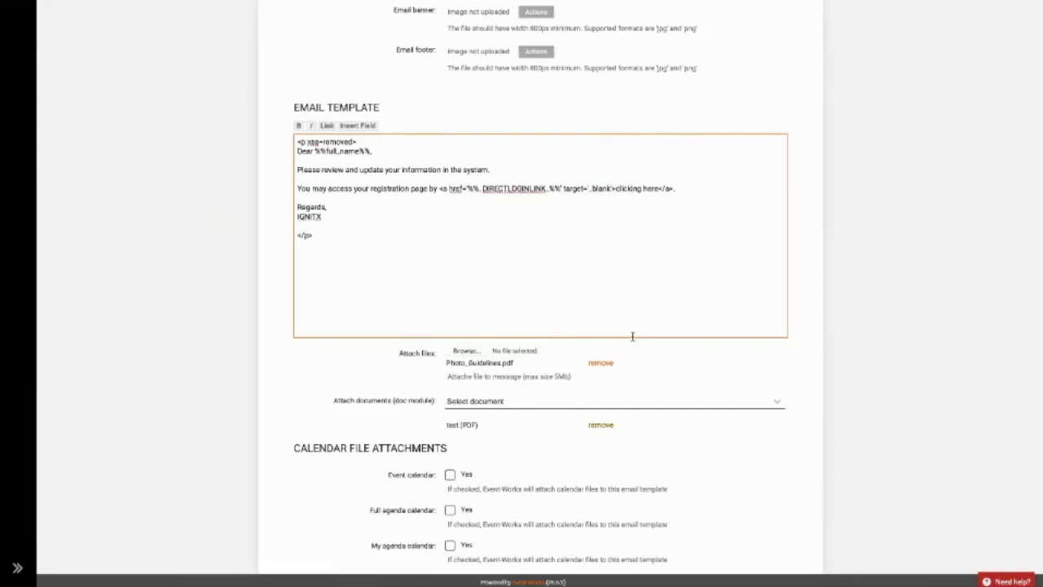
{"action": "scroll", "coordinate": [632, 336], "scroll_direction": "down", "scroll_amount": 2}
{"action": "left_click", "coordinate": [759, 535]}
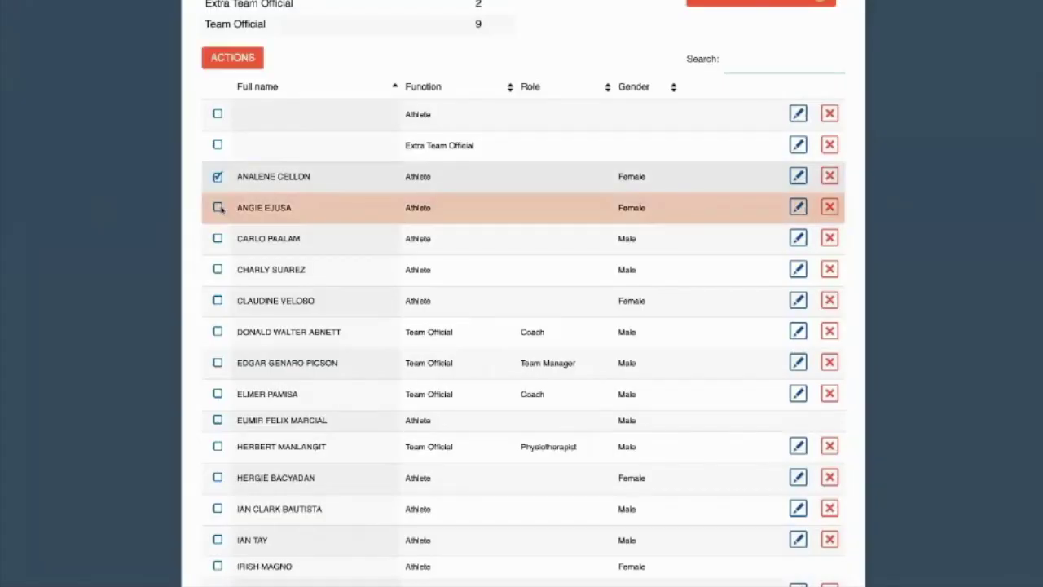
Tick another participant, start a bulk Send email, and set the recipient back to myself.
{"action": "left_click", "coordinate": [219, 208]}
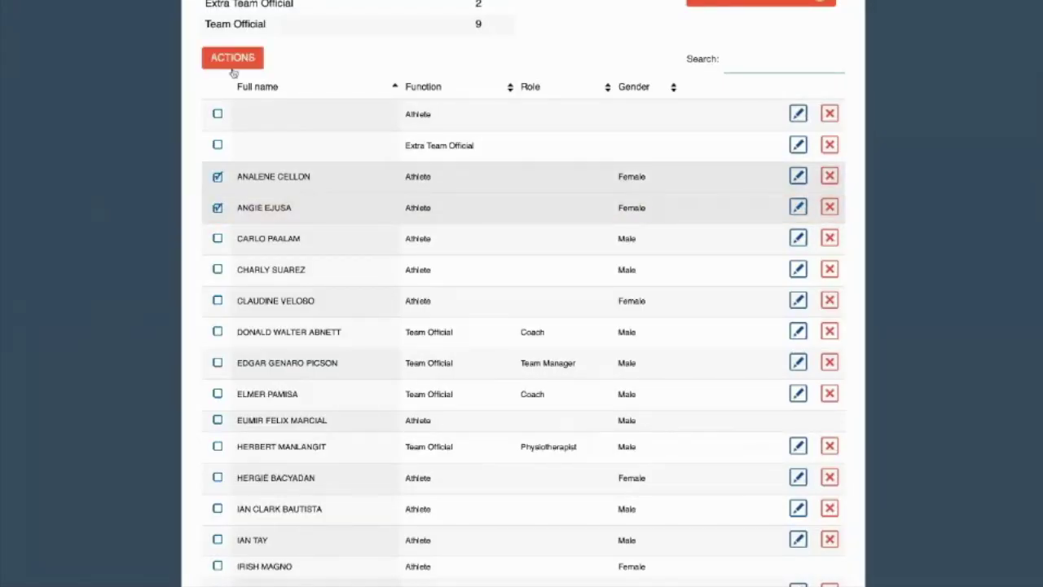
{"action": "left_click", "coordinate": [235, 55]}
{"action": "left_click", "coordinate": [275, 61]}
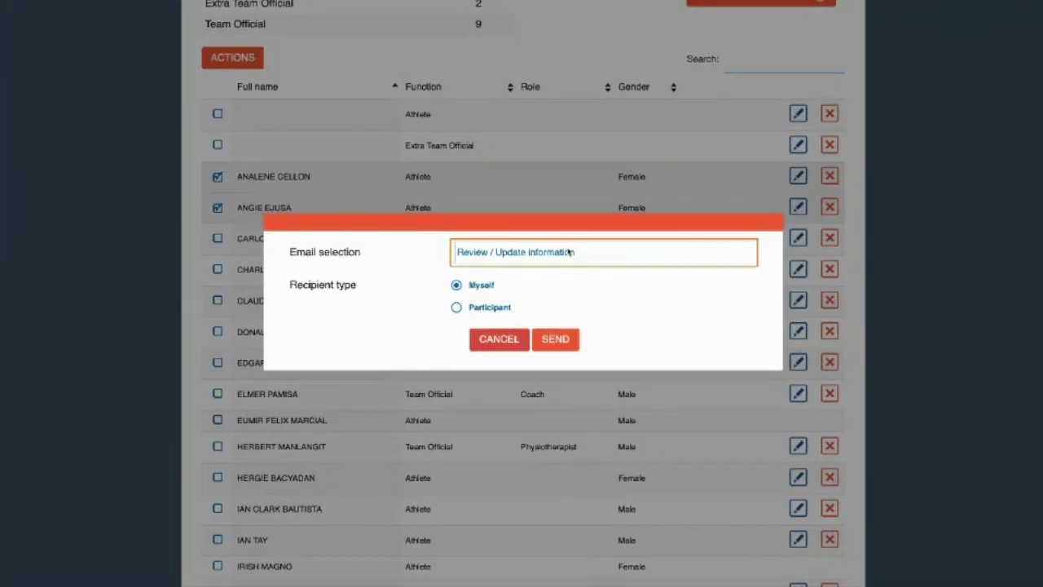
{"action": "left_click", "coordinate": [455, 309]}
{"action": "left_click", "coordinate": [457, 285]}
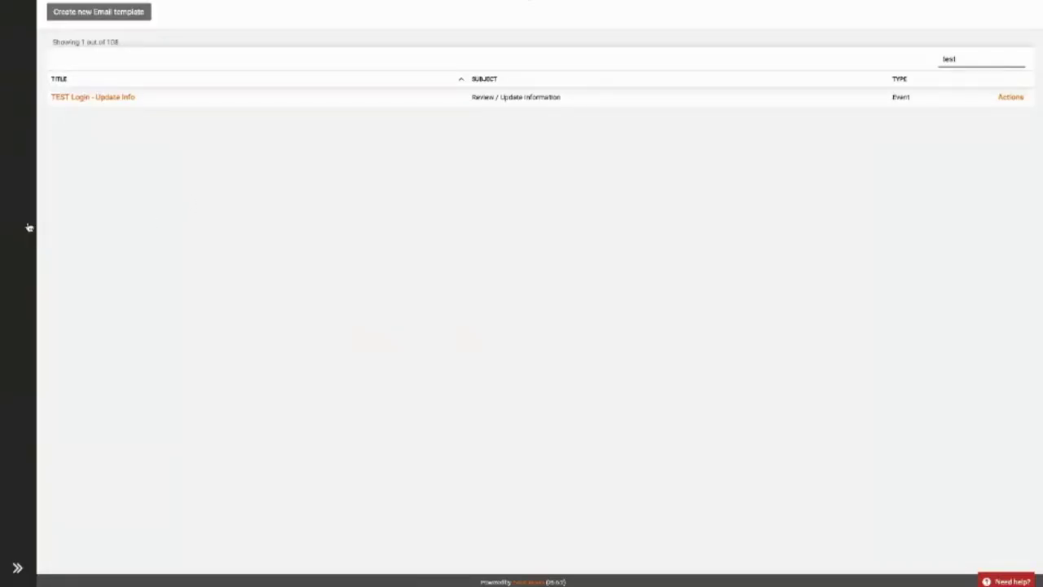
Go to Back-office Partners and clear the leftover 'bora' filter to list all 211 partners.
{"action": "mouse_move", "coordinate": [28, 228]}
{"action": "left_click", "coordinate": [65, 145]}
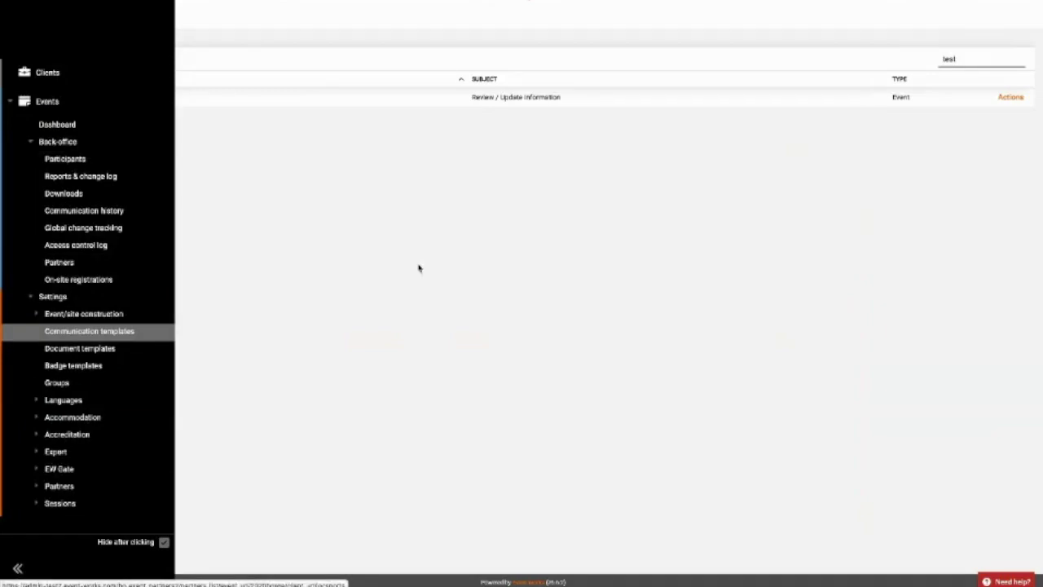
{"action": "double_click", "coordinate": [967, 58]}
{"action": "key", "text": "BackSpace"}
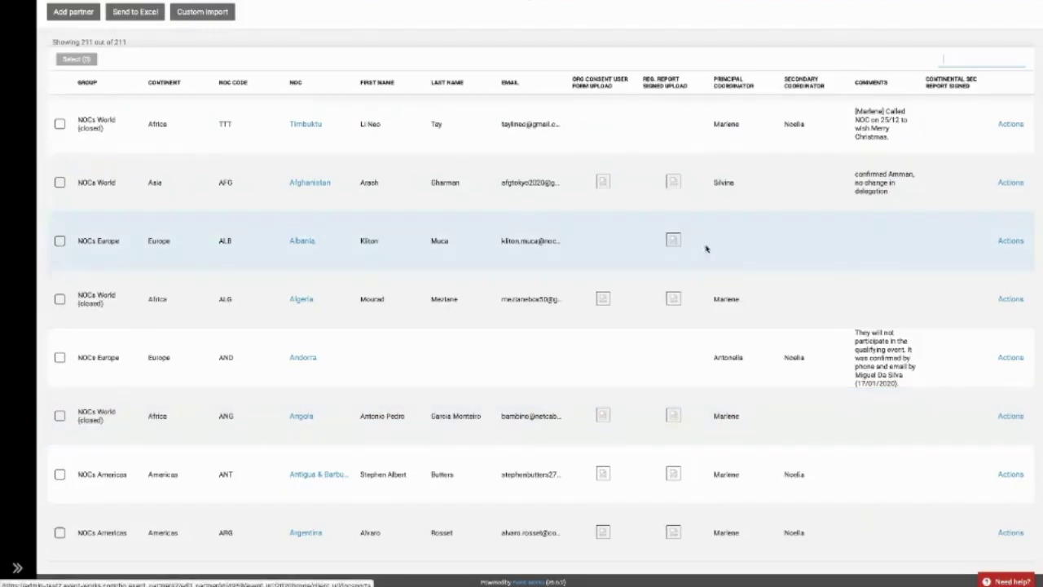
Search partners for 'bora' and open the Bora Bora partner record.
{"action": "left_click", "coordinate": [975, 58]}
{"action": "type", "text": "bora"}
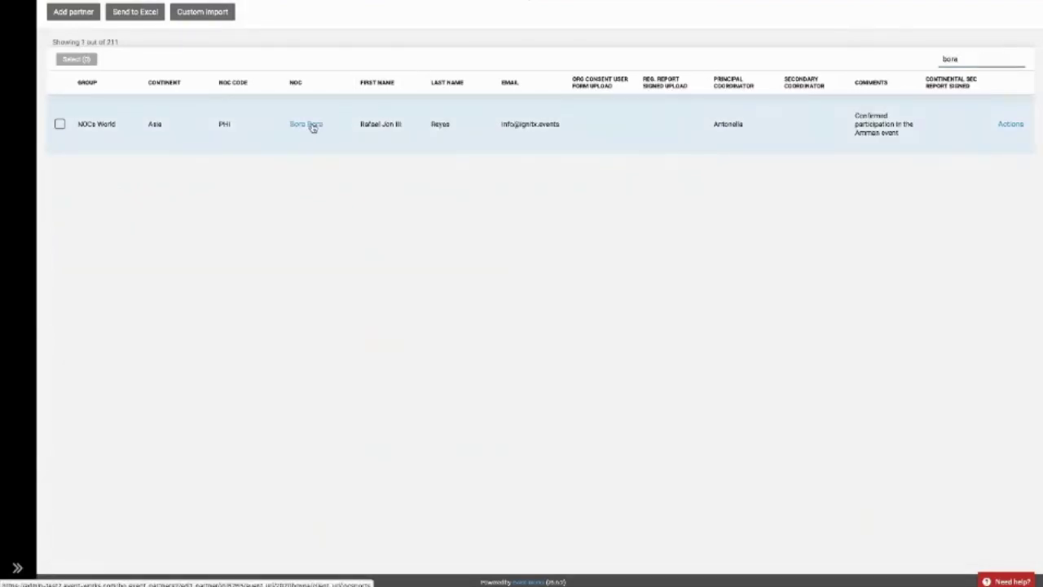
{"action": "left_click", "coordinate": [312, 126]}
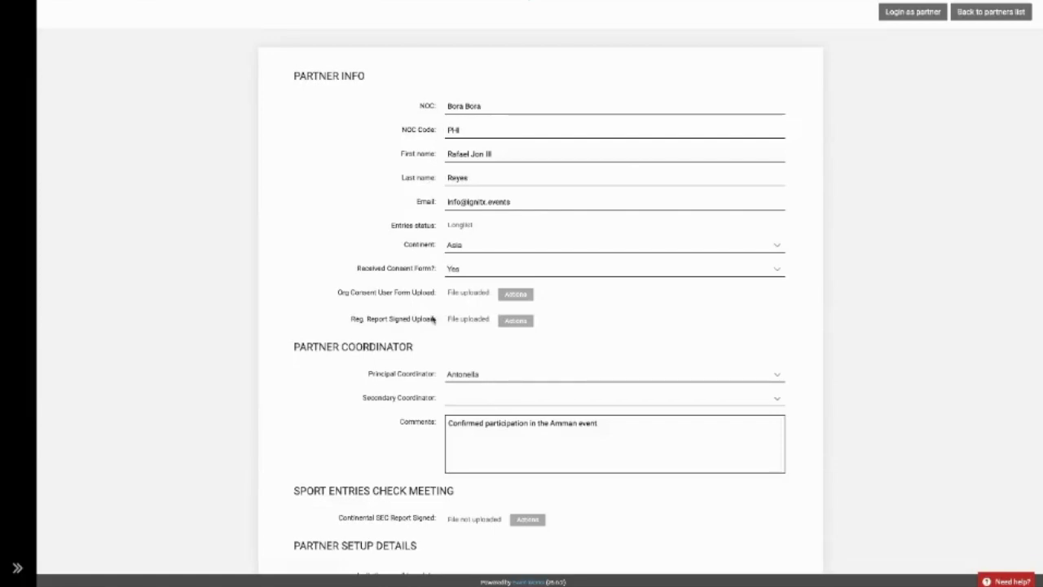
{"action": "scroll", "coordinate": [432, 320], "scroll_direction": "down", "scroll_amount": 4}
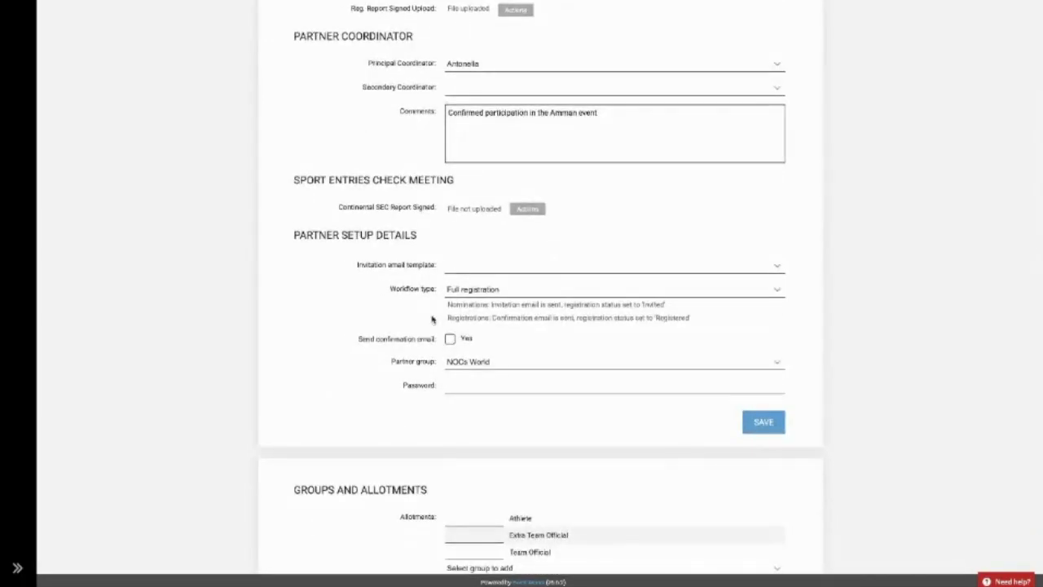
{"action": "scroll", "coordinate": [432, 319], "scroll_direction": "up", "scroll_amount": 1}
{"action": "scroll", "coordinate": [432, 319], "scroll_direction": "up", "scroll_amount": 1}
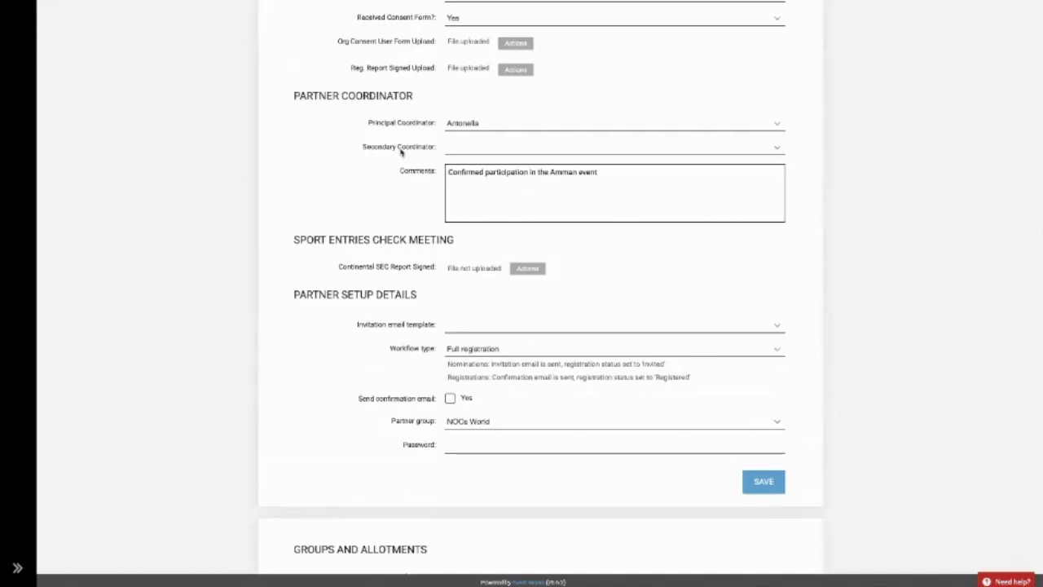
Assign a secondary coordinator and replace the comment with 'Change talephone'.
{"action": "left_click", "coordinate": [501, 122]}
{"action": "left_click", "coordinate": [511, 149]}
{"action": "left_click", "coordinate": [510, 149]}
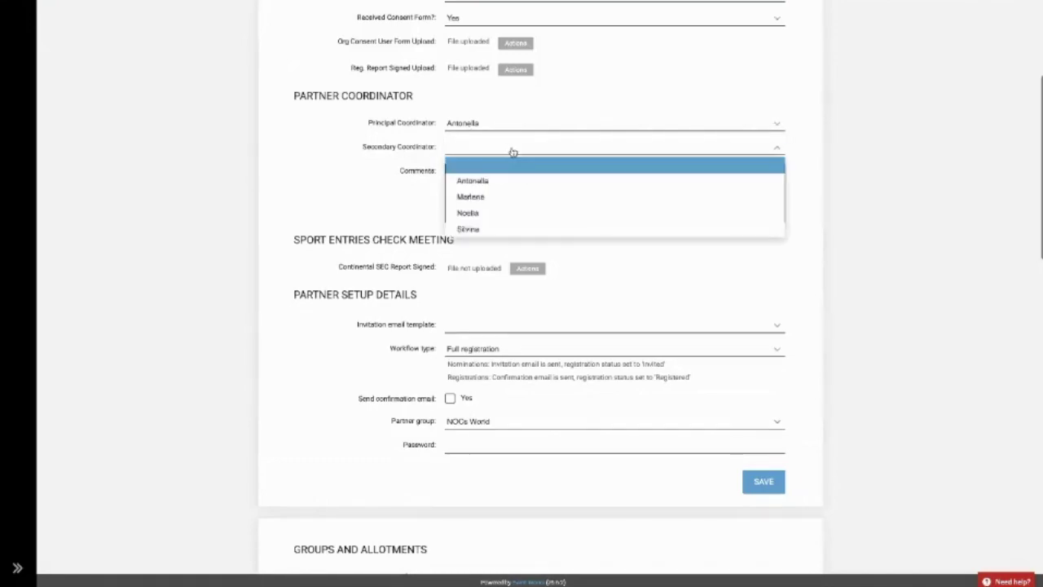
{"action": "left_click", "coordinate": [499, 212]}
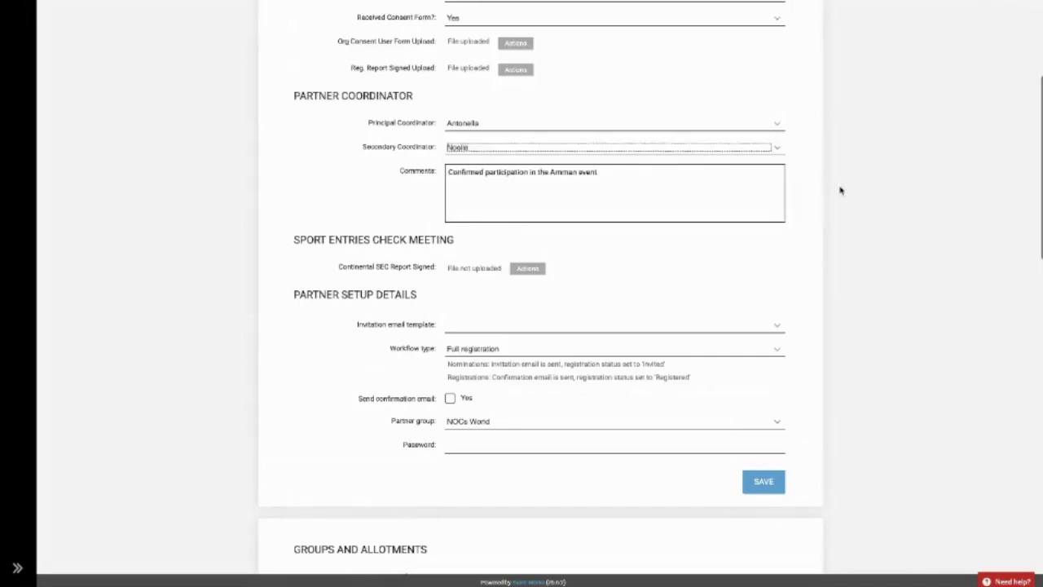
{"action": "key", "text": "Tab"}
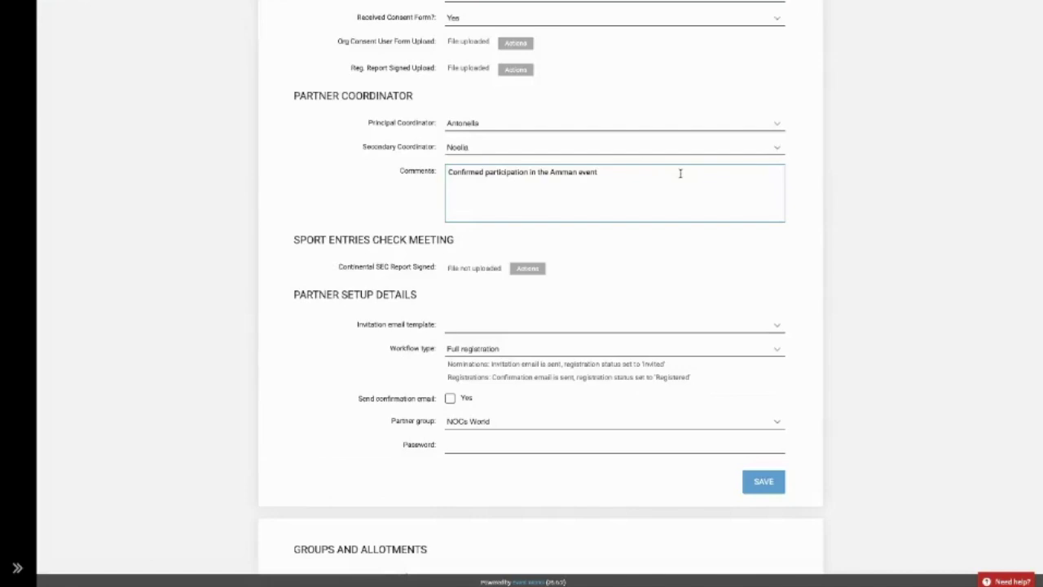
{"action": "key", "text": "ctrl+a"}
{"action": "type", "text": "C"}
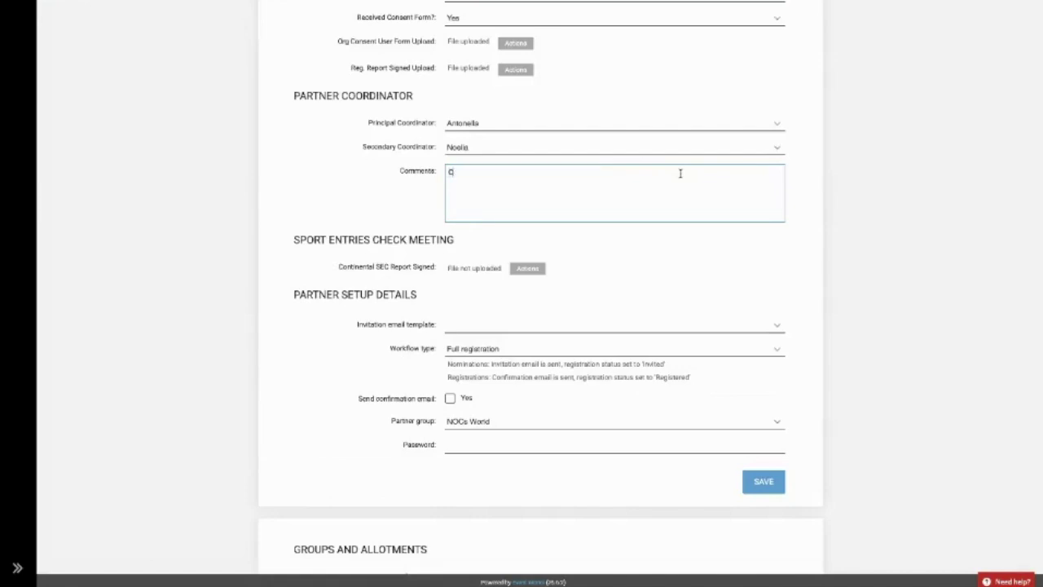
{"action": "type", "text": "hange talephone"}
Keep consent form received as Yes and leave the principal coordinator unchanged.
{"action": "scroll", "coordinate": [680, 173], "scroll_direction": "up", "scroll_amount": 2}
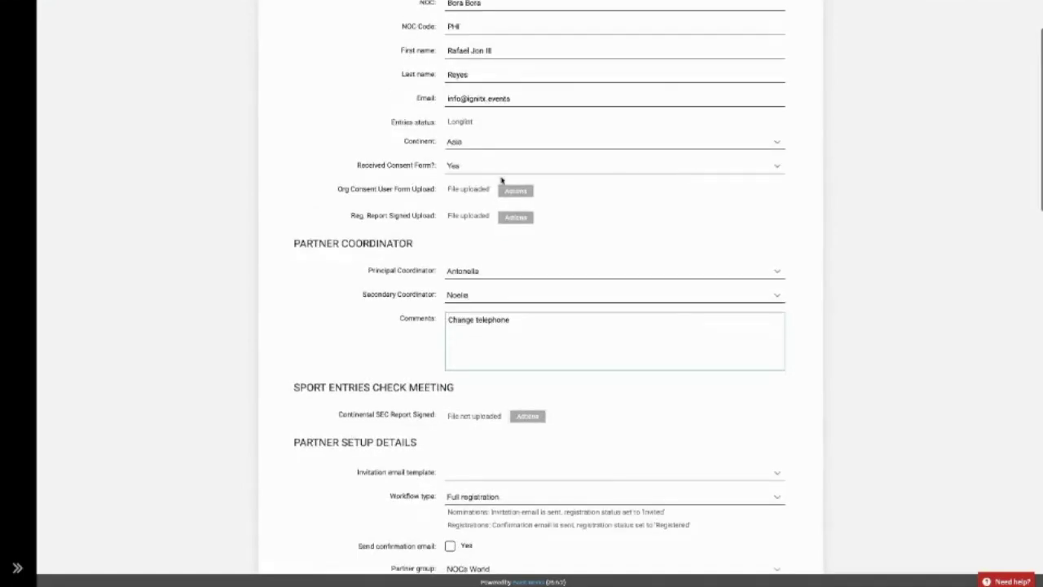
{"action": "left_click", "coordinate": [499, 171]}
{"action": "left_click", "coordinate": [499, 173]}
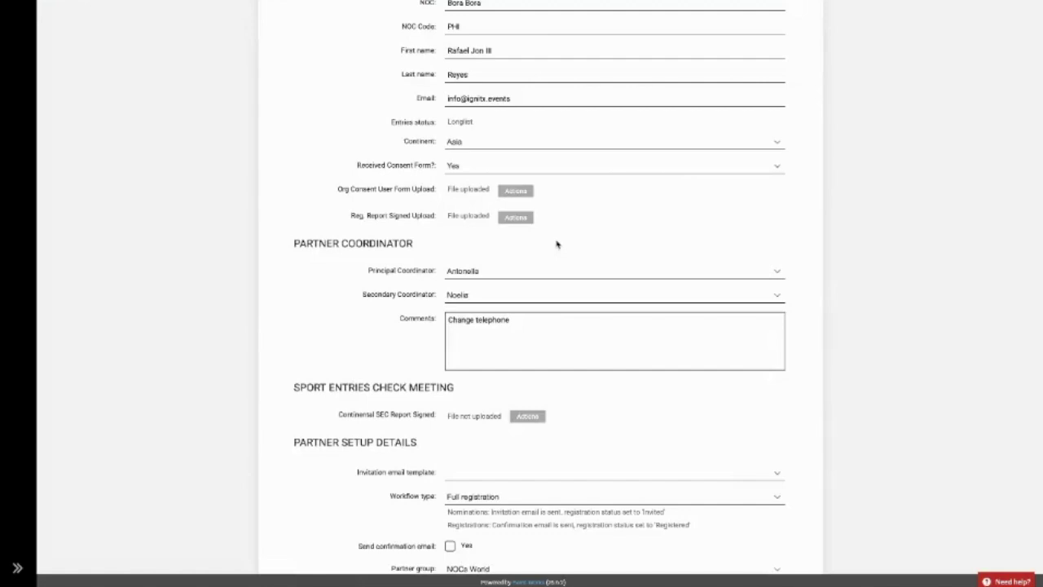
{"action": "left_click", "coordinate": [549, 270]}
{"action": "left_click", "coordinate": [547, 272]}
{"action": "scroll", "coordinate": [547, 272], "scroll_direction": "up", "scroll_amount": 1}
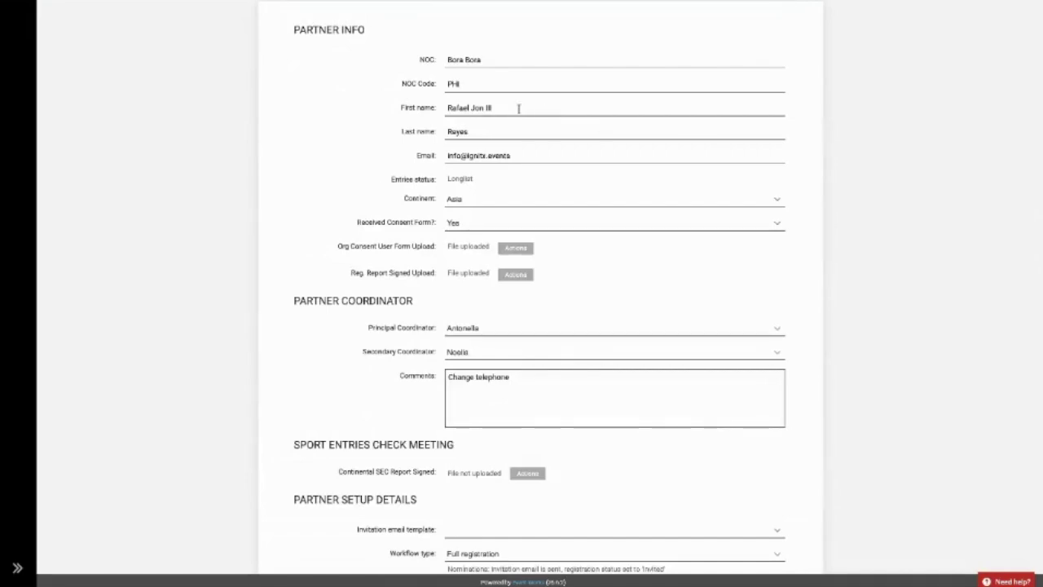
{"action": "left_click_drag", "start_coordinate": [519, 108], "coordinate": [339, 108]}
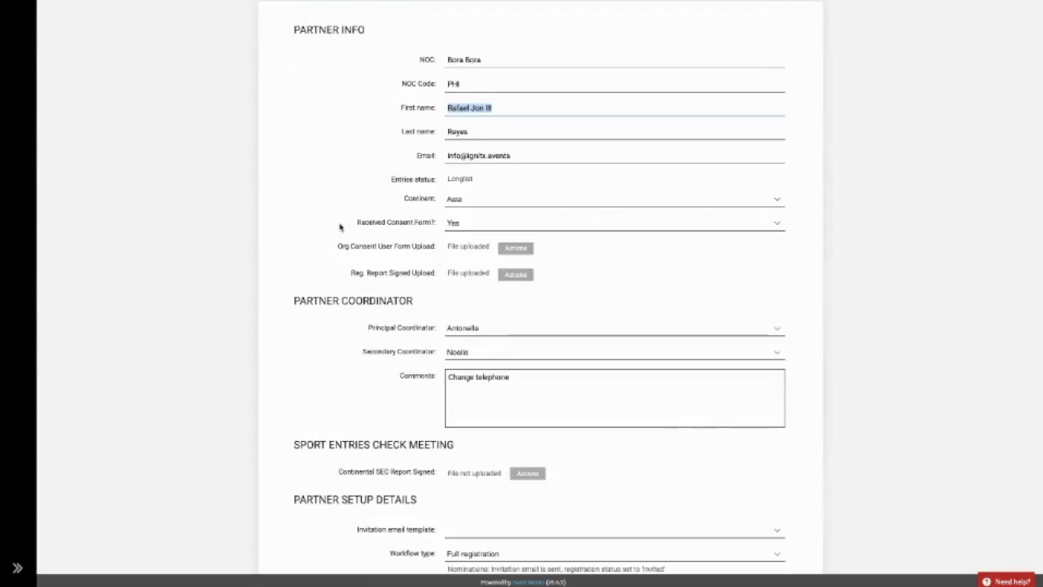
{"action": "scroll", "coordinate": [340, 227], "scroll_direction": "down", "scroll_amount": 3}
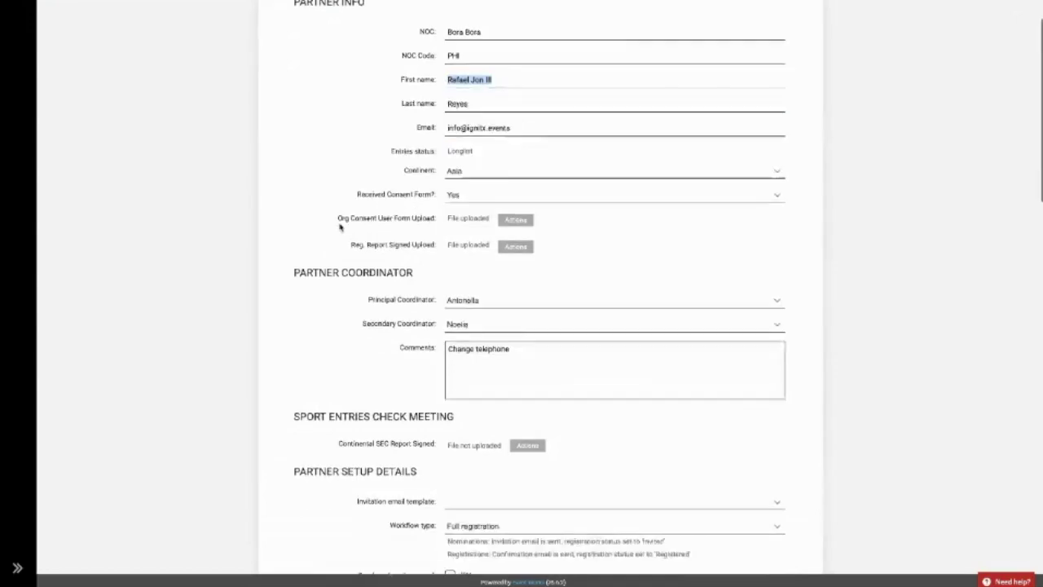
{"action": "scroll", "coordinate": [341, 227], "scroll_direction": "down", "scroll_amount": 7}
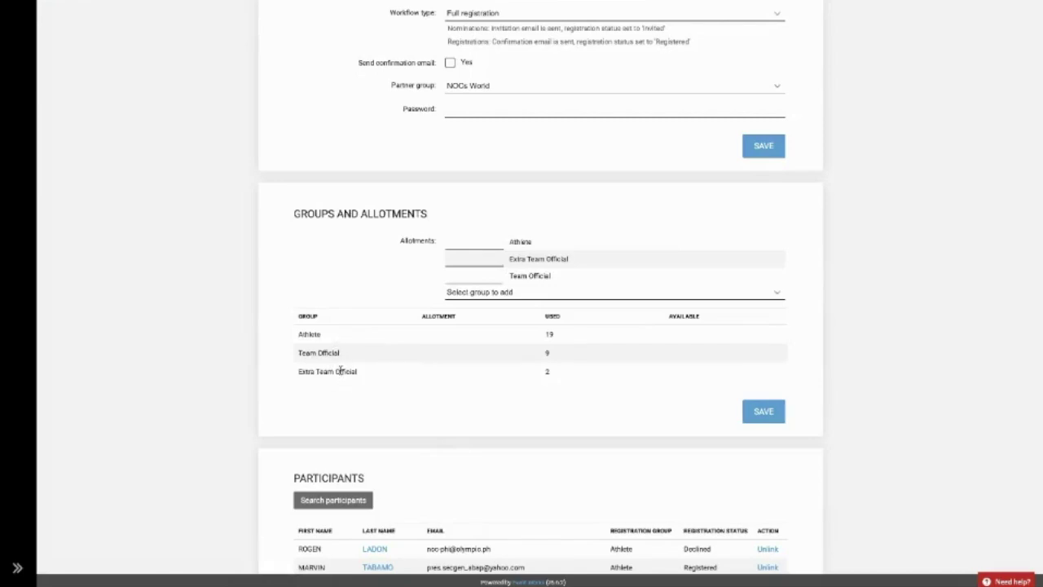
{"action": "scroll", "coordinate": [339, 384], "scroll_direction": "down", "scroll_amount": 5}
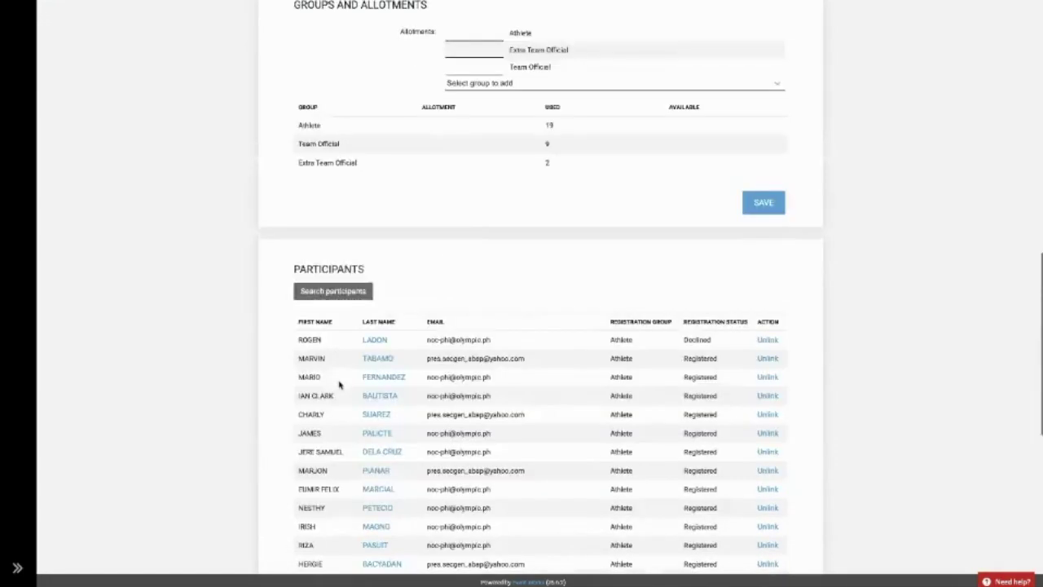